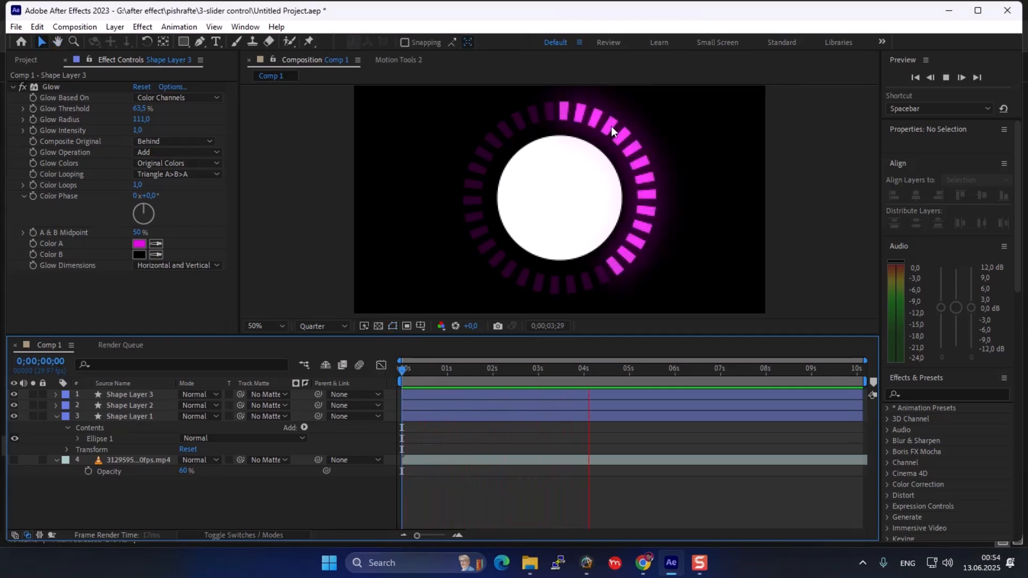
- Return the playhead to the start of the composition and add a text layer reading "50" over the white circle
{"action": "left_click", "coordinate": [545, 188]}
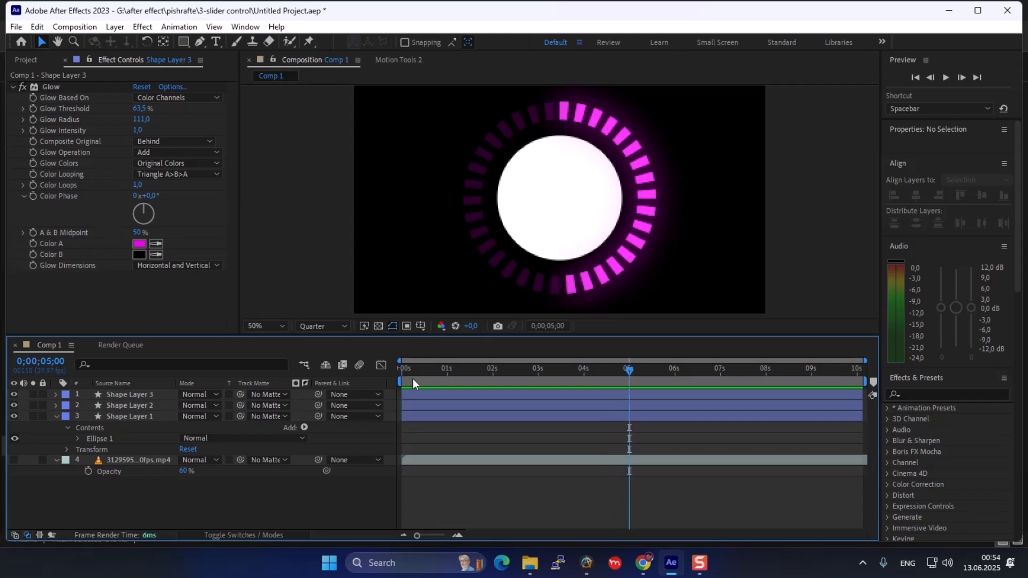
{"action": "left_click_drag", "start_coordinate": [413, 375], "coordinate": [374, 375]}
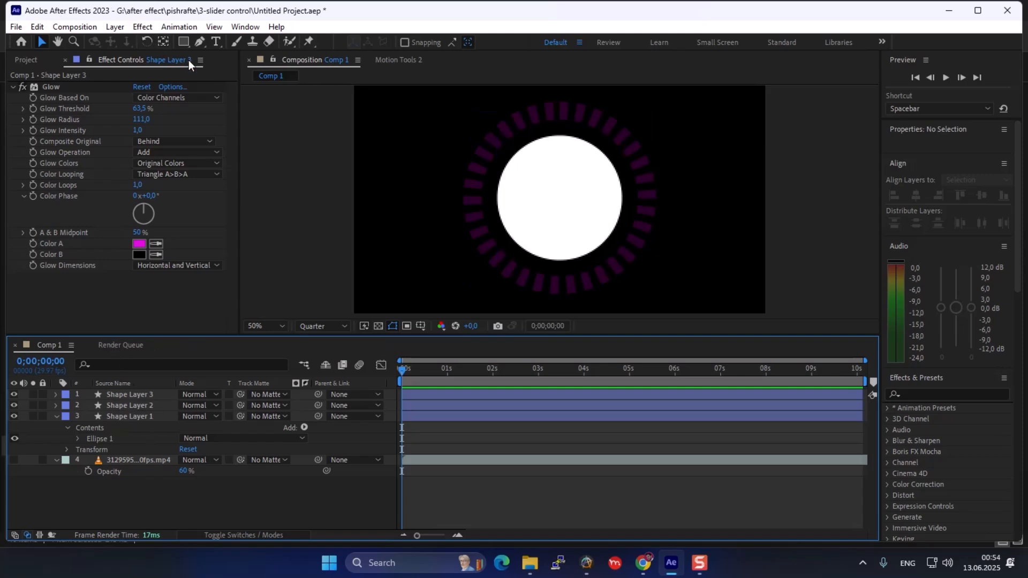
{"action": "left_click", "coordinate": [216, 42]}
{"action": "left_click", "coordinate": [560, 204]}
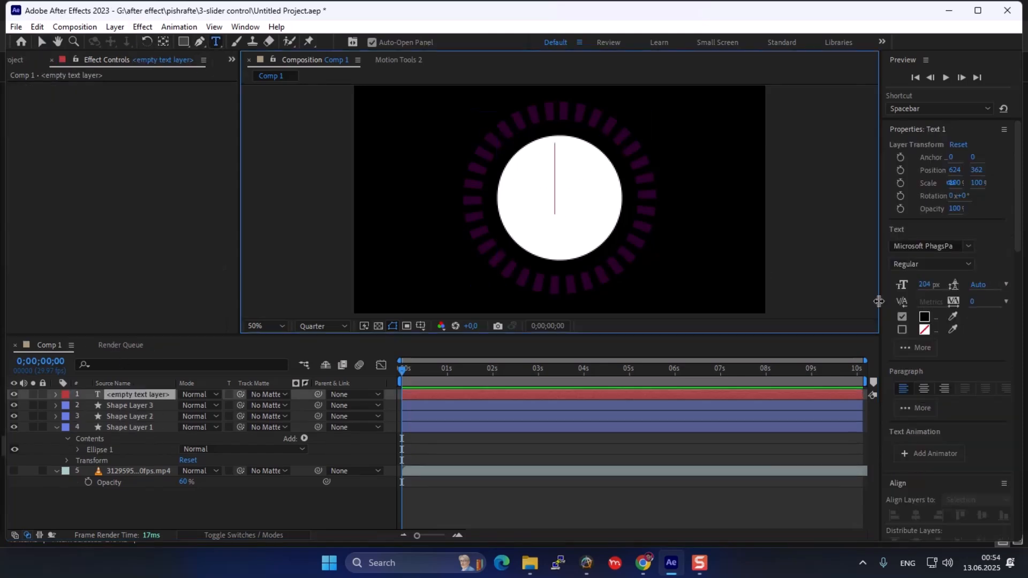
{"action": "type", "text": "50"}
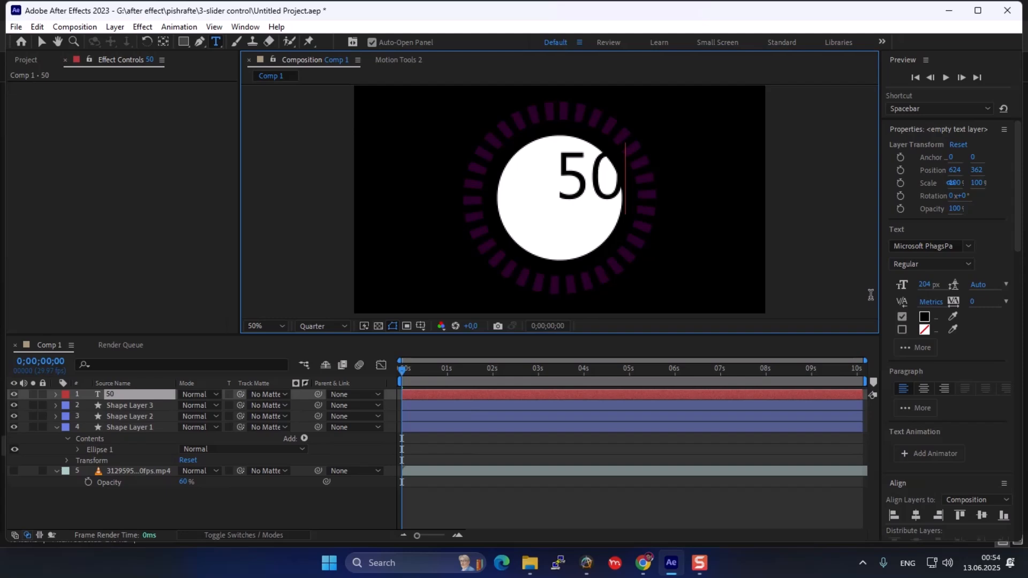
{"action": "key", "text": "ctrl+Return"}
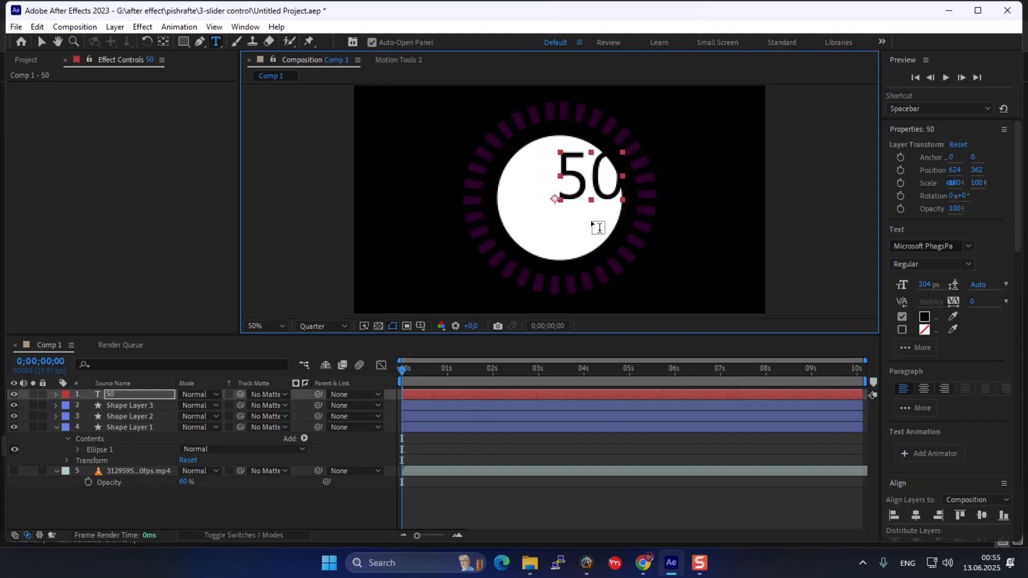
- Move the "50" text into the middle of the white circle
{"action": "left_click", "coordinate": [131, 397]}
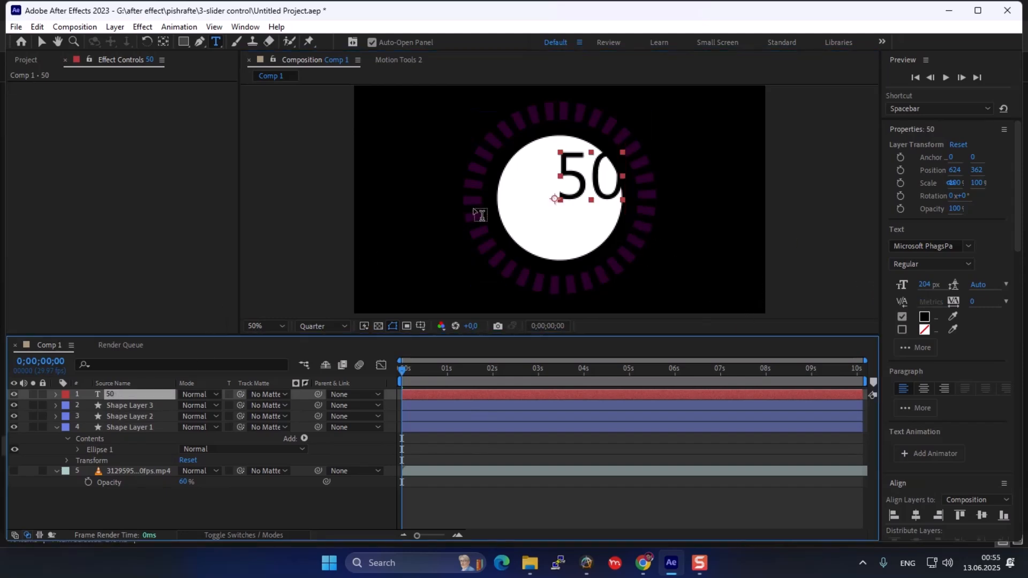
{"action": "left_click", "coordinate": [42, 41]}
{"action": "left_click_drag", "start_coordinate": [577, 179], "coordinate": [561, 199]}
- Set the font of the "50" text to Impact
{"action": "left_click", "coordinate": [967, 246]}
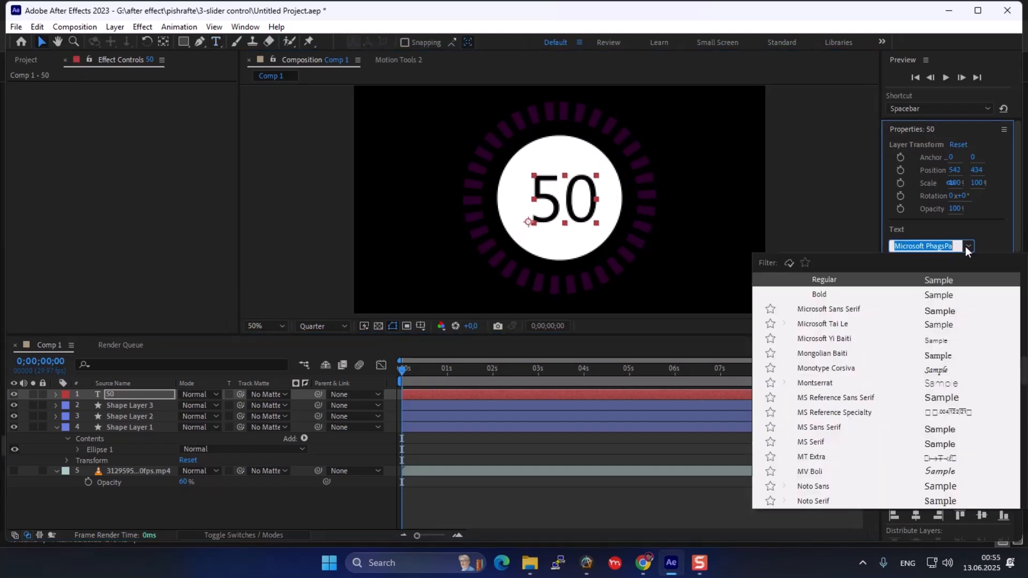
{"action": "scroll", "coordinate": [1023, 370], "scroll_direction": "up", "scroll_amount": 1}
{"action": "left_click_drag", "start_coordinate": [1024, 364], "coordinate": [1024, 279]}
{"action": "left_click", "coordinate": [891, 310]}
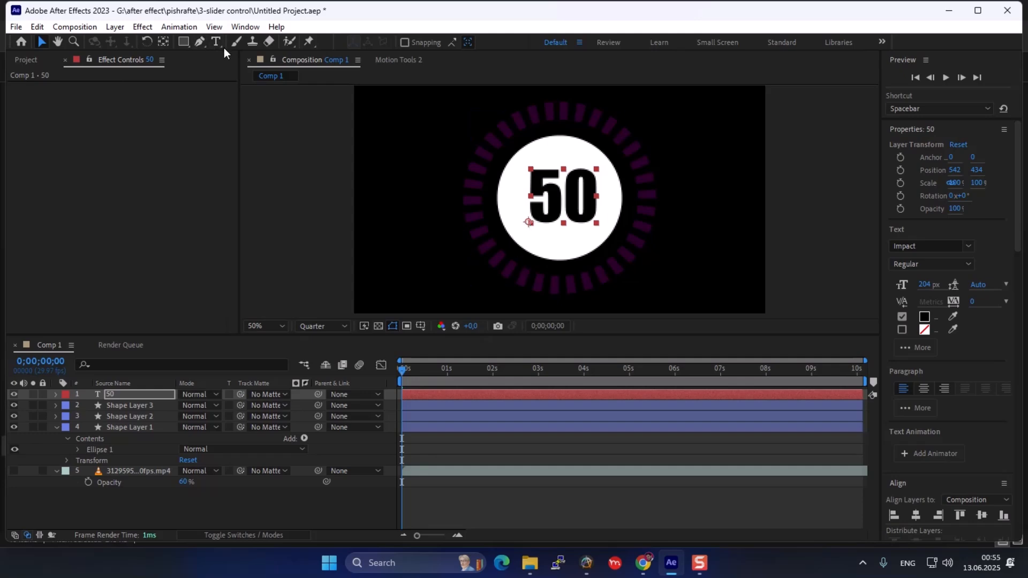
- Bring up the Motion Tools 2 script and dock it together with Effect Controls
{"action": "left_click", "coordinate": [245, 27]}
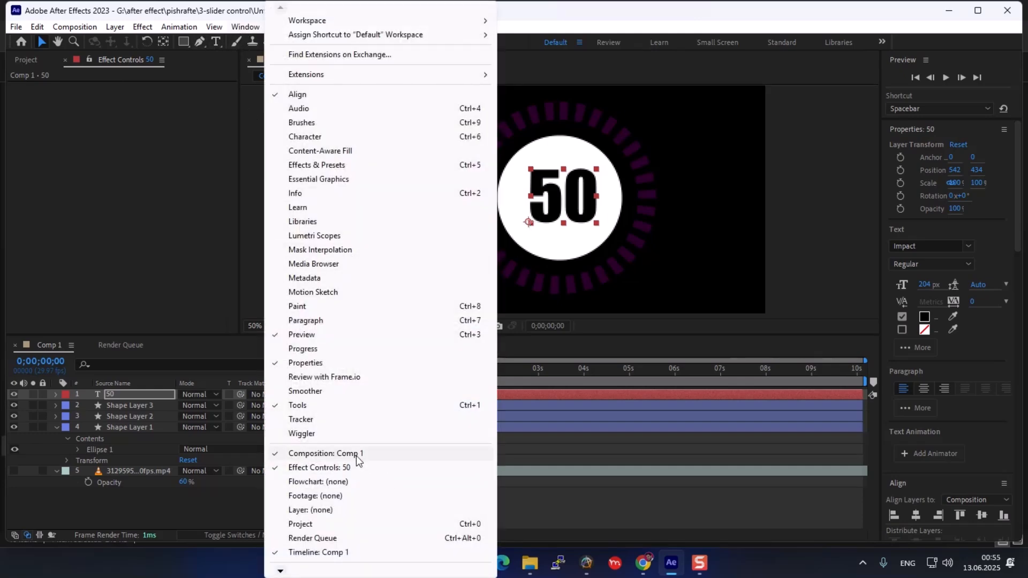
{"action": "mouse_move", "coordinate": [292, 571]}
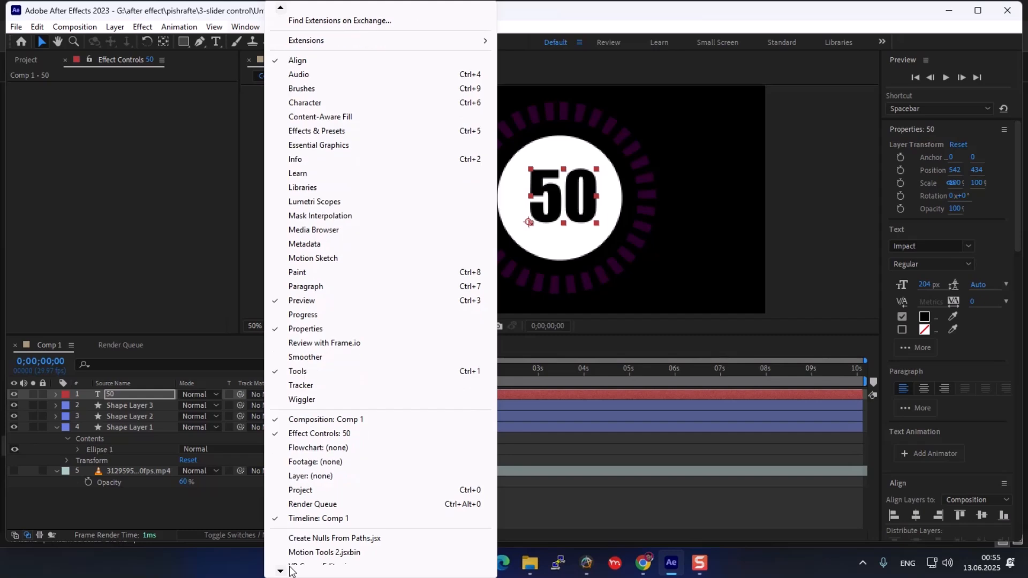
{"action": "left_click", "coordinate": [345, 537]}
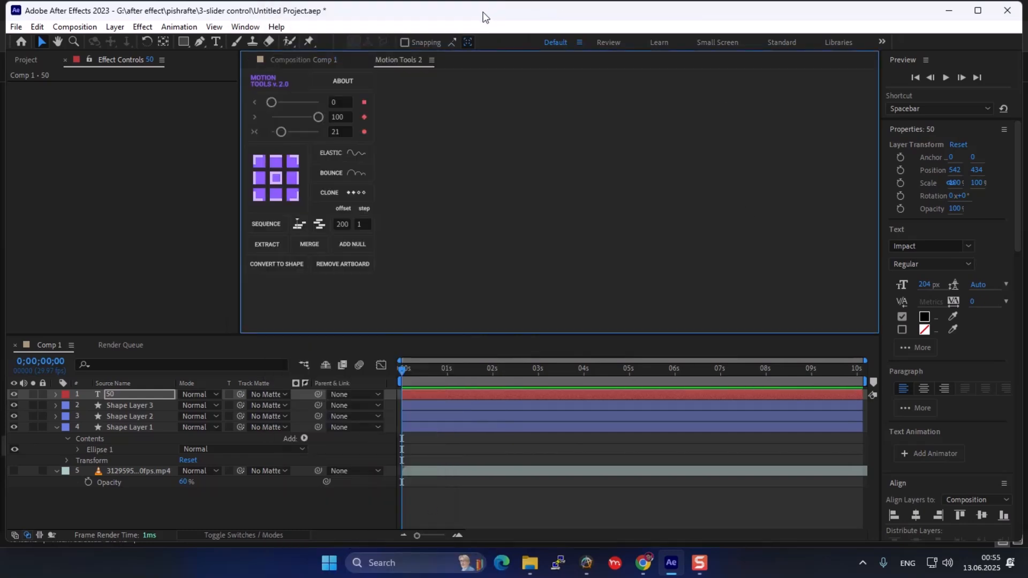
{"action": "left_click_drag", "start_coordinate": [881, 169], "coordinate": [922, 158]}
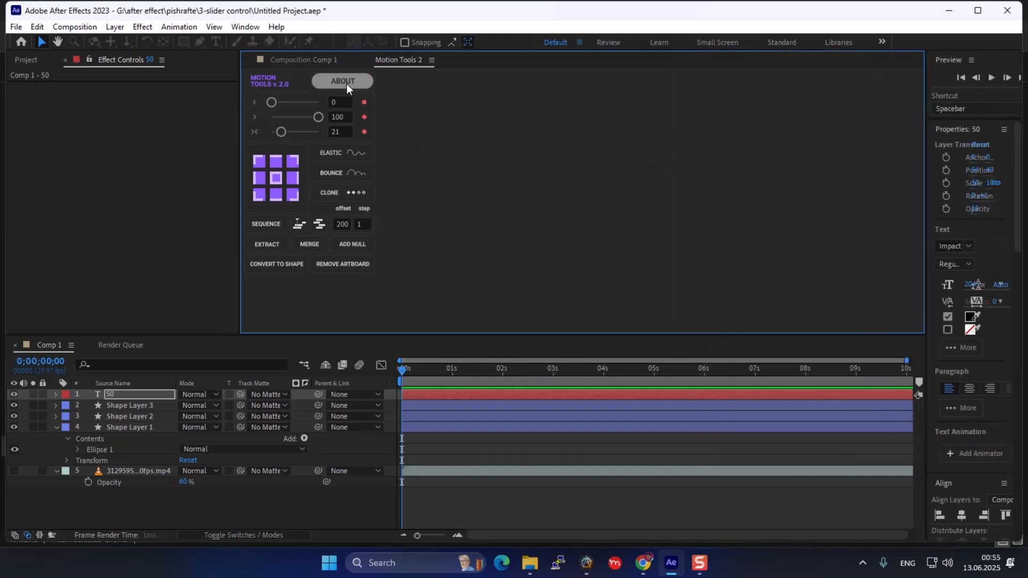
{"action": "left_click", "coordinate": [309, 60]}
{"action": "left_click", "coordinate": [394, 61]}
{"action": "left_click_drag", "start_coordinate": [394, 58], "coordinate": [179, 260]}
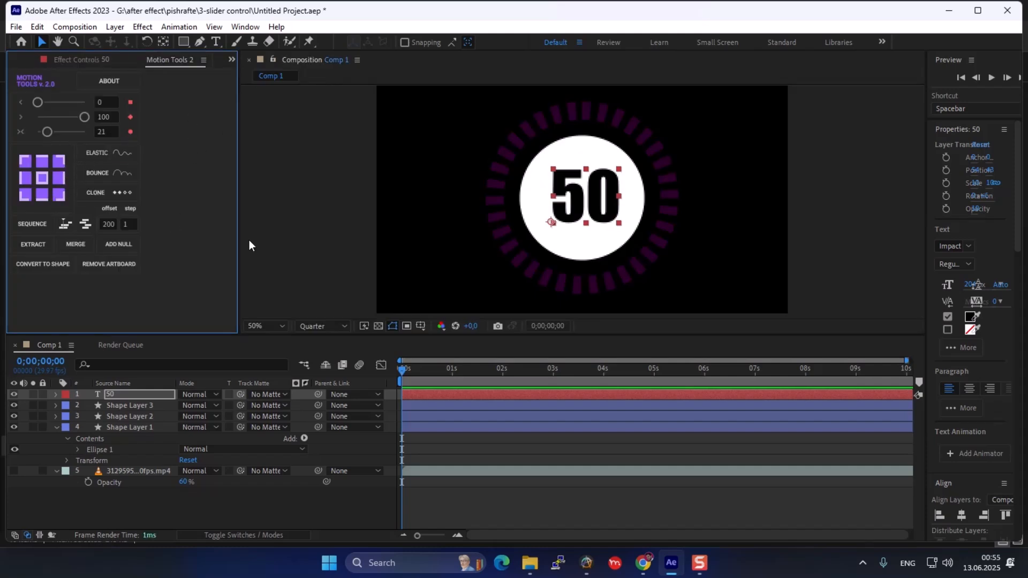
- Centre the "50" text layer's anchor point with Motion Tools 2 and go back to the layer's effect controls
{"action": "left_click", "coordinate": [46, 178]}
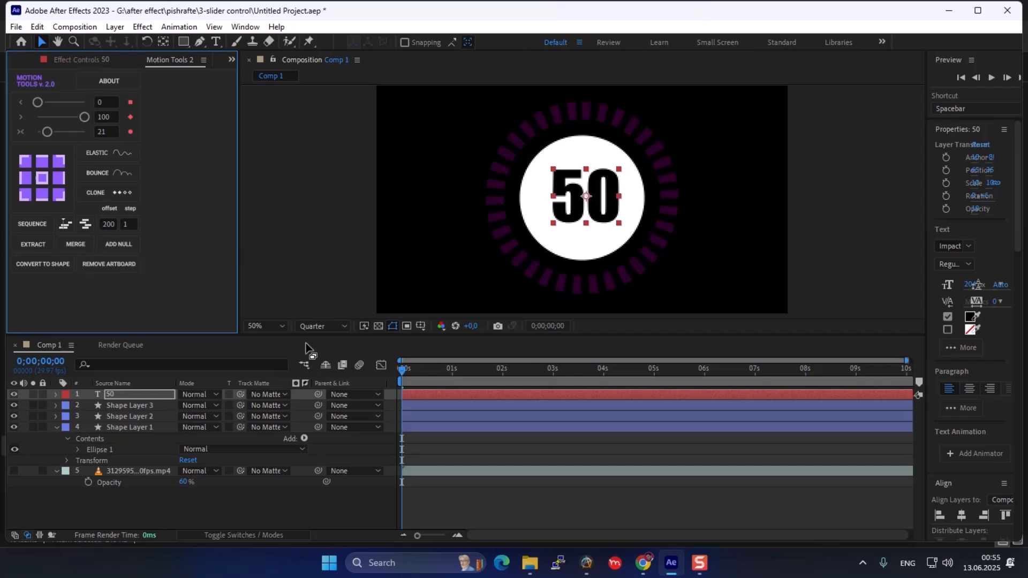
{"action": "left_click", "coordinate": [93, 60]}
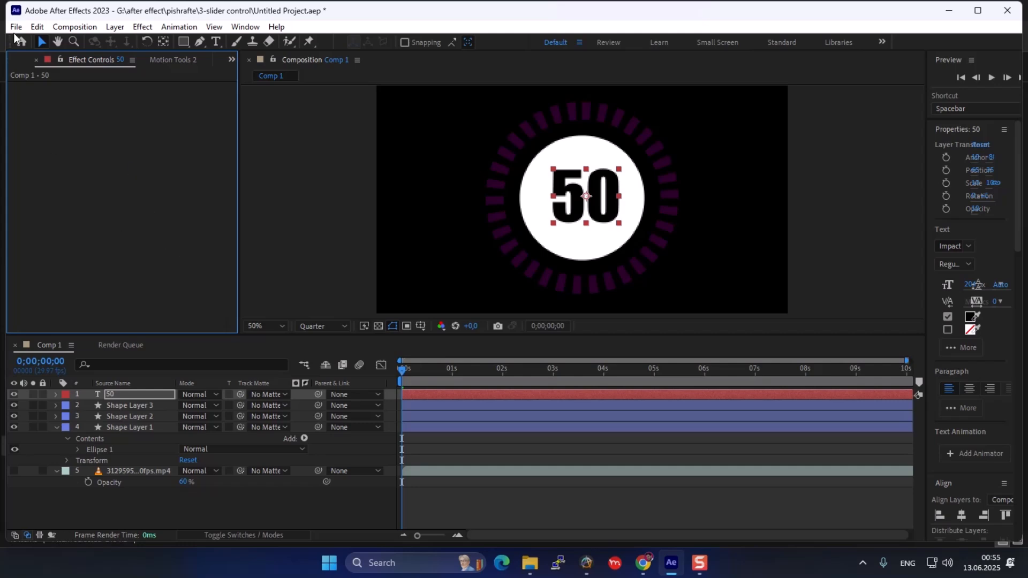
{"action": "scroll", "coordinate": [95, 64], "scroll_direction": "up", "scroll_amount": 1}
{"action": "left_click", "coordinate": [94, 65]}
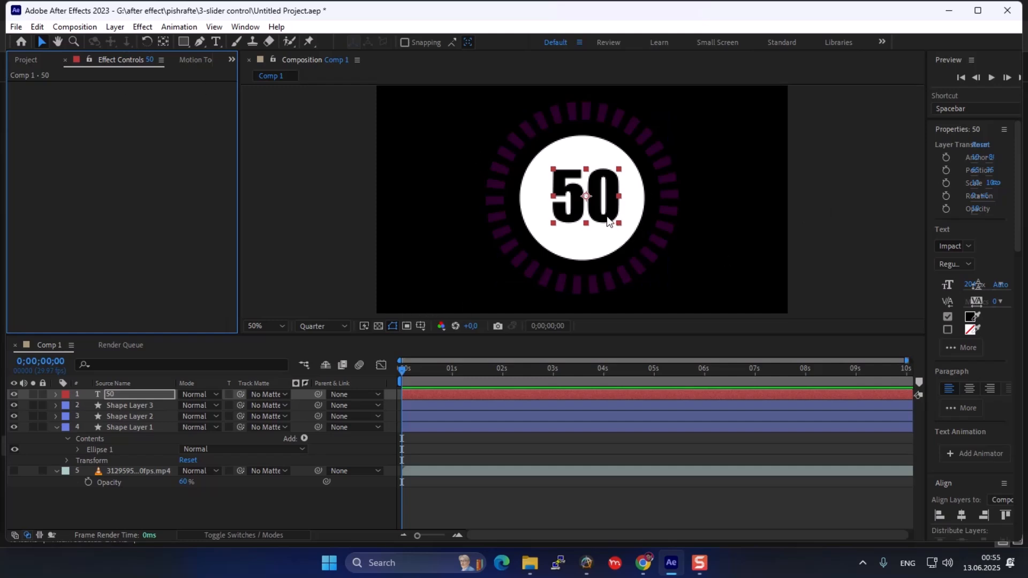
- Sample the ring's lit pink segment as the "50" text's fill colour and darken it to a deep purple-magenta
{"action": "left_click", "coordinate": [436, 369]}
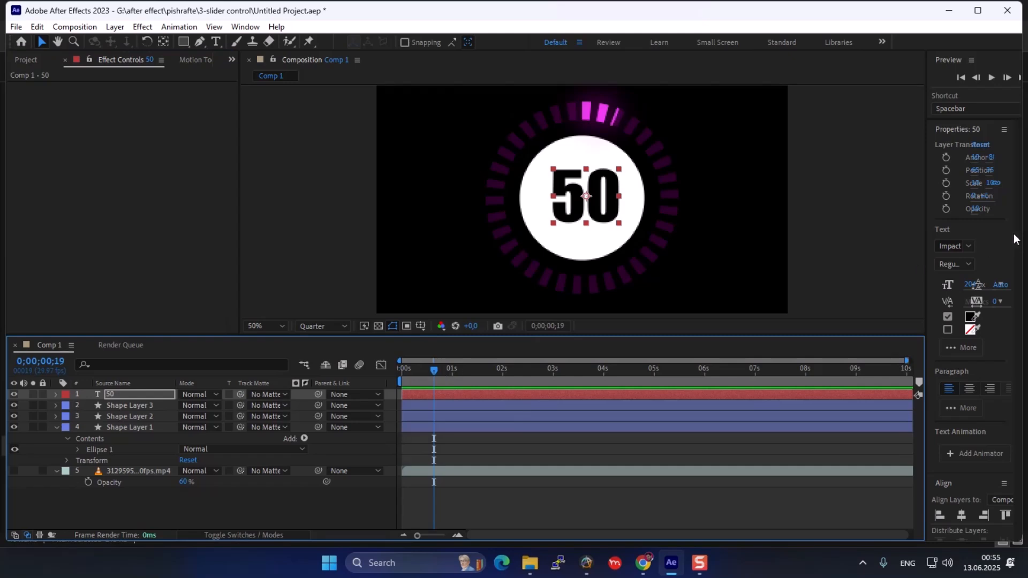
{"action": "left_click", "coordinate": [977, 317]}
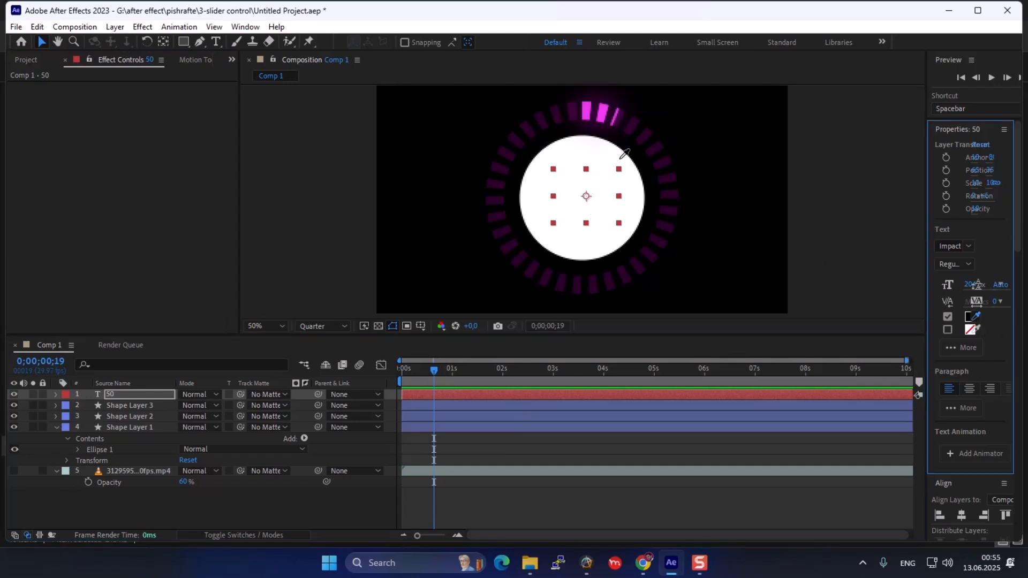
{"action": "left_click", "coordinate": [603, 113]}
{"action": "left_click", "coordinate": [970, 319]}
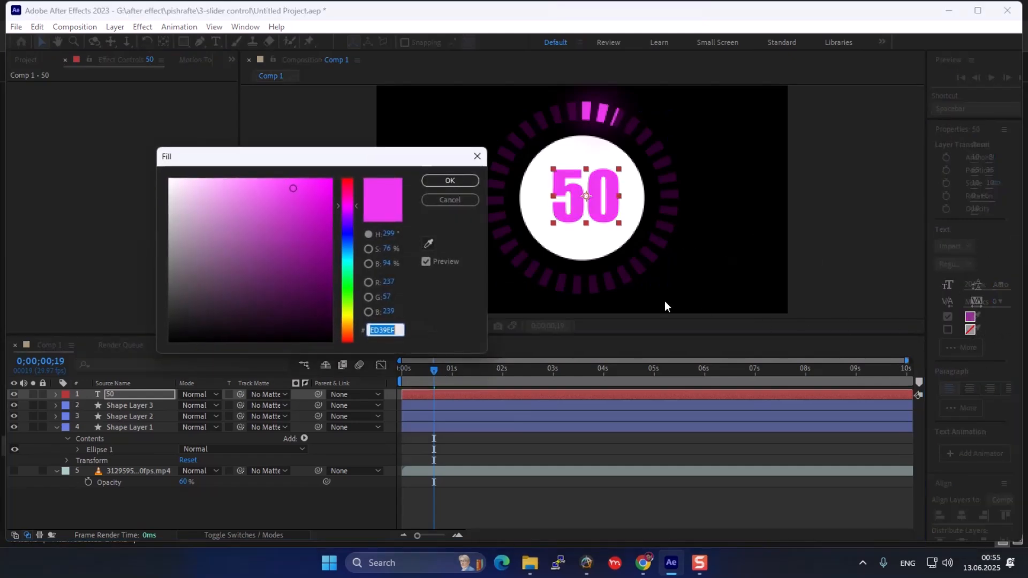
{"action": "left_click", "coordinate": [310, 231]}
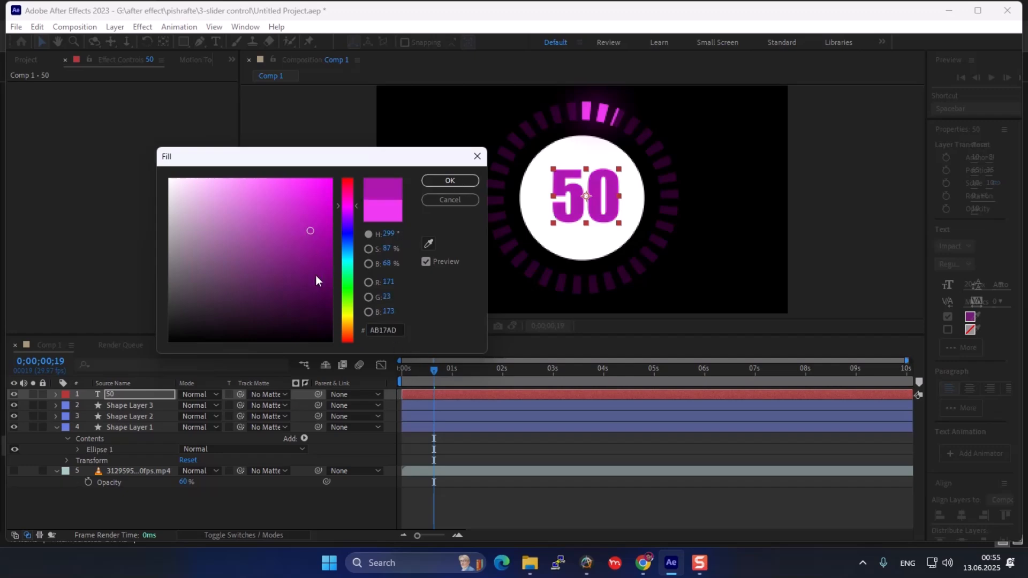
{"action": "left_click_drag", "start_coordinate": [316, 278], "coordinate": [316, 237]}
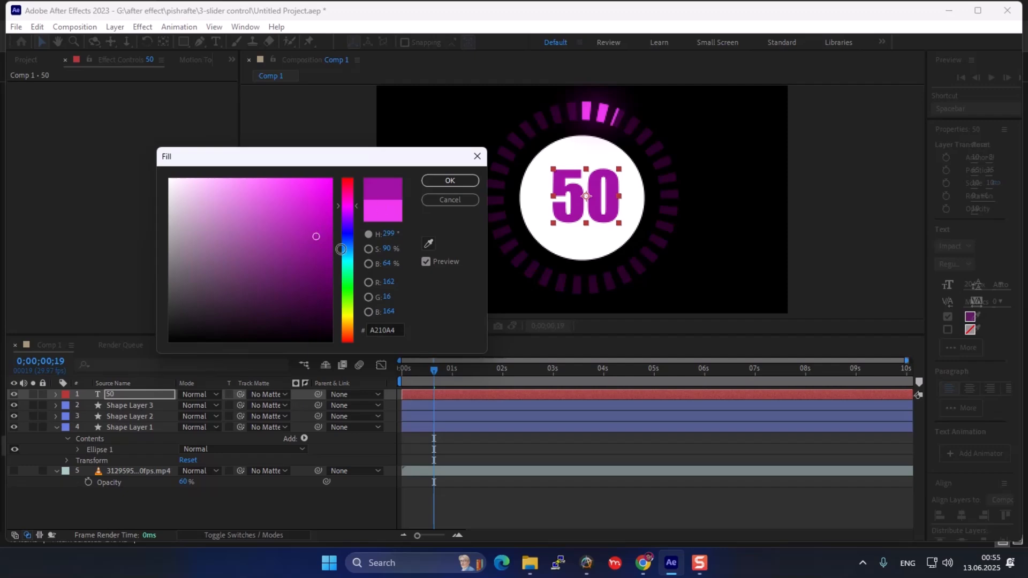
{"action": "left_click", "coordinate": [434, 182]}
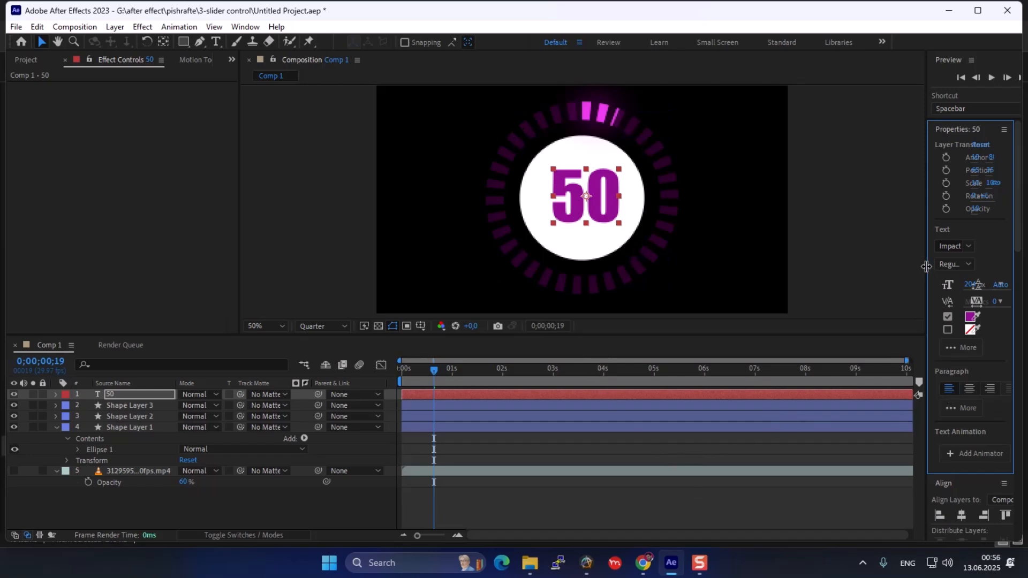
- Align the "50" text layer to the composition's horizontal and vertical centre
{"action": "left_click_drag", "start_coordinate": [926, 267], "coordinate": [840, 266]}
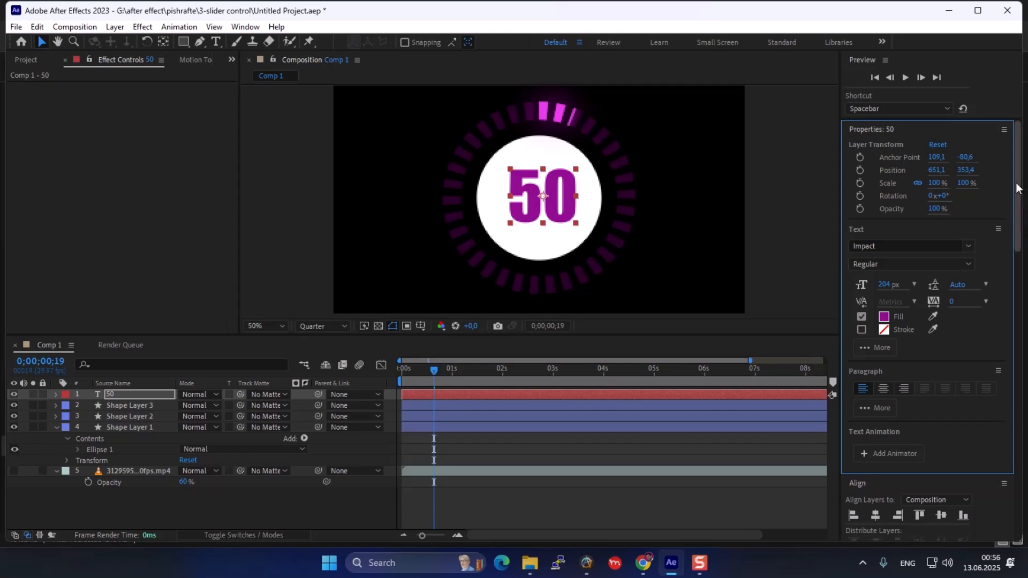
{"action": "mouse_move", "coordinate": [1018, 185]}
{"action": "left_mouse_down"}
{"action": "mouse_move", "coordinate": [1016, 348]}
{"action": "mouse_move", "coordinate": [1019, 159]}
{"action": "left_mouse_up"}
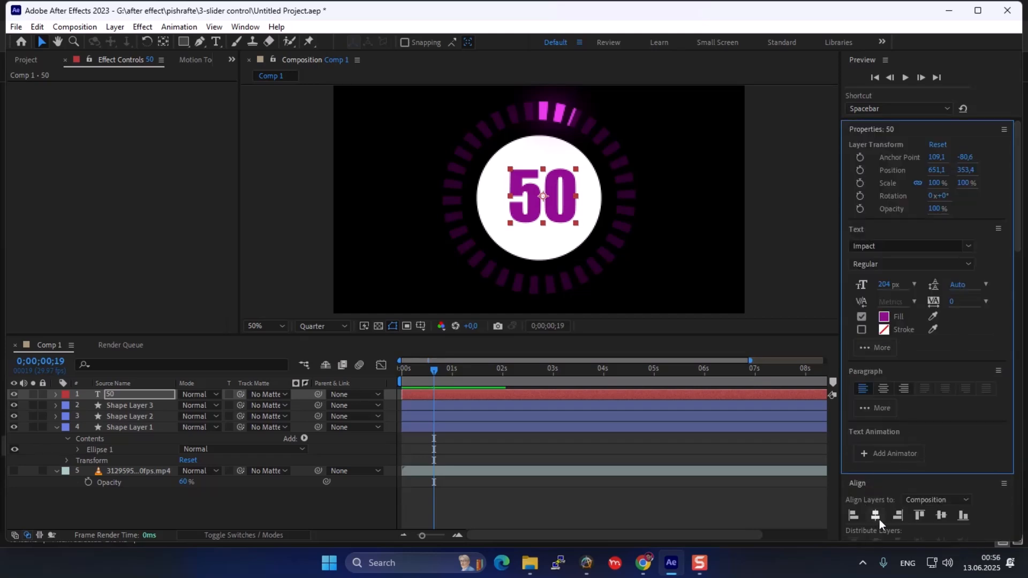
{"action": "left_click", "coordinate": [878, 517]}
{"action": "left_click", "coordinate": [943, 516]}
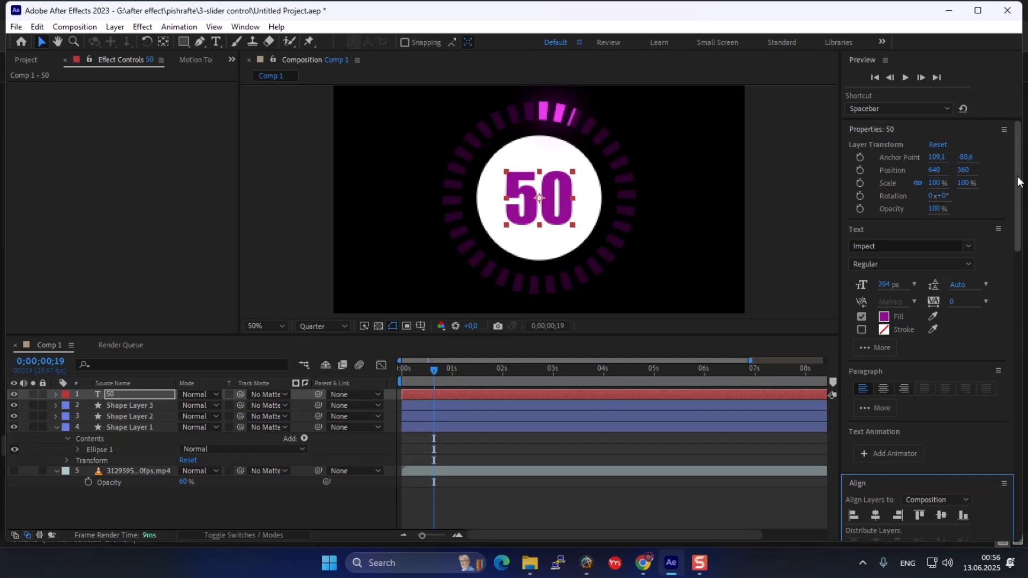
- Find the Slider Control effect with the search term "slider" and apply it to the "50" text layer
{"action": "mouse_move", "coordinate": [1021, 182]}
{"action": "left_mouse_down"}
{"action": "mouse_move", "coordinate": [1003, 363]}
{"action": "mouse_move", "coordinate": [1022, 477]}
{"action": "mouse_move", "coordinate": [1017, 306]}
{"action": "left_mouse_up"}
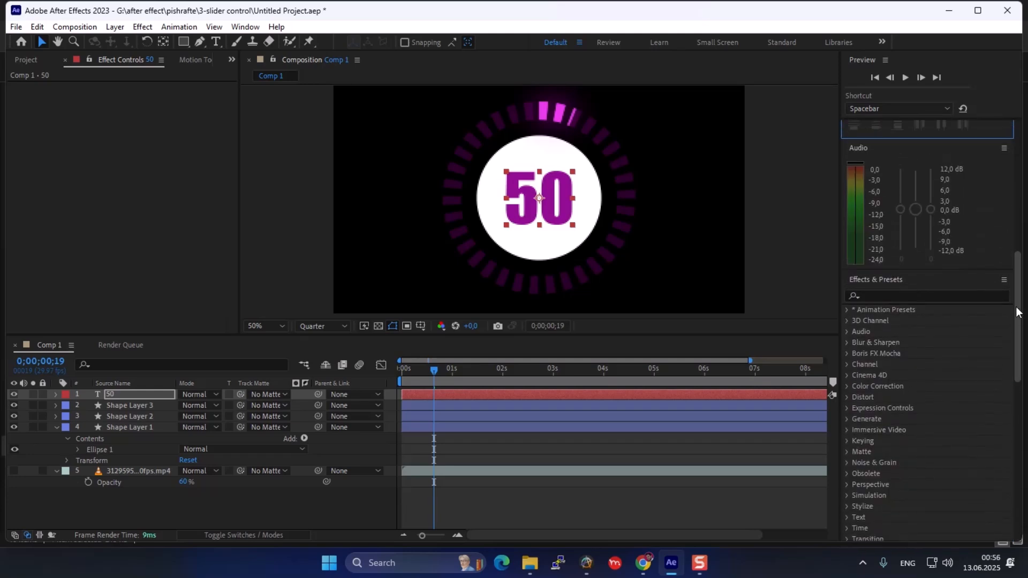
{"action": "left_click", "coordinate": [927, 297]}
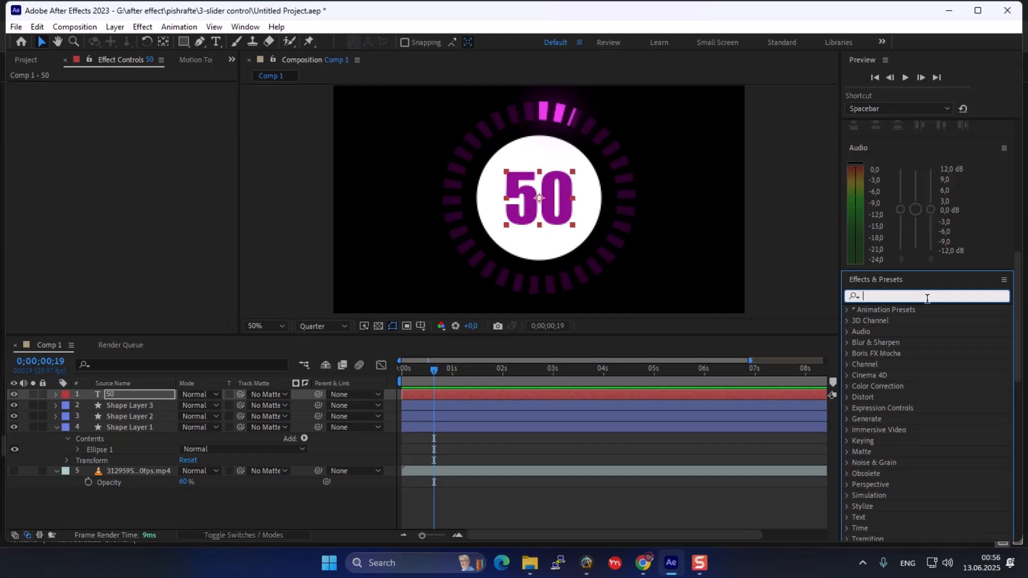
{"action": "type", "text": "slider"}
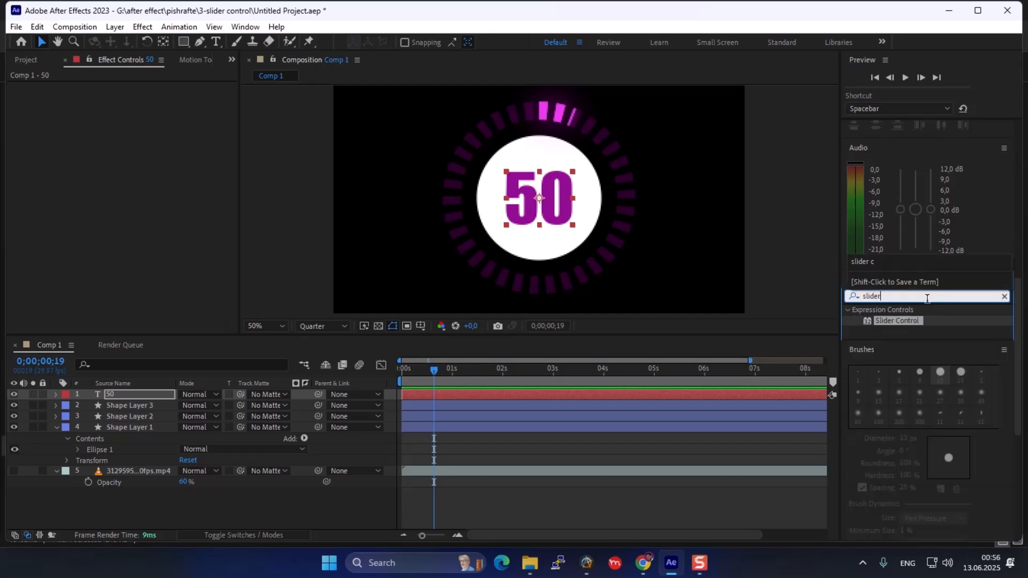
{"action": "left_click", "coordinate": [897, 324]}
{"action": "left_click_drag", "start_coordinate": [898, 328], "coordinate": [562, 224]}
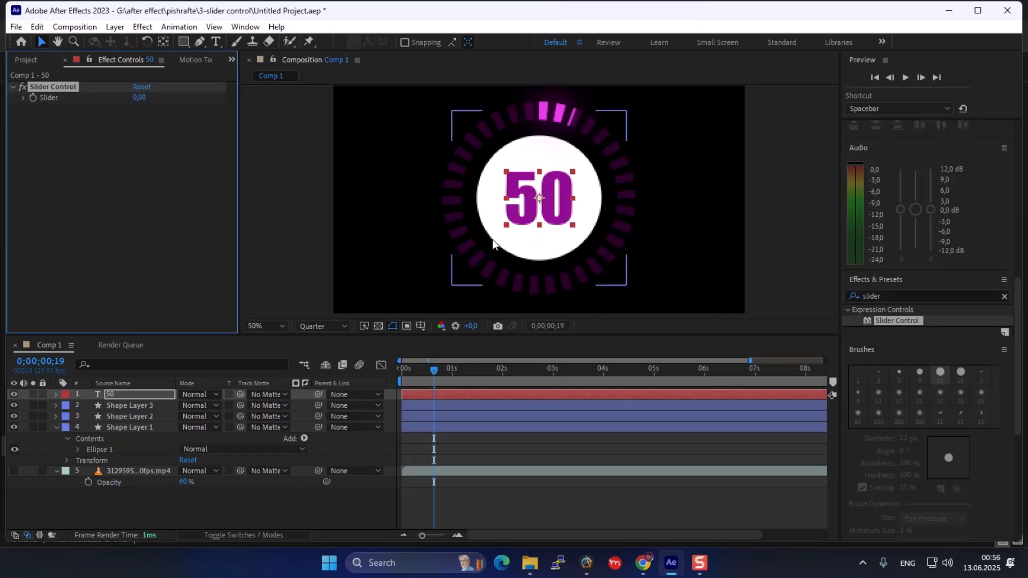
- Expand the "50" layer's text and Slider Control properties and enable an expression on Source Text
{"action": "left_click", "coordinate": [56, 395]}
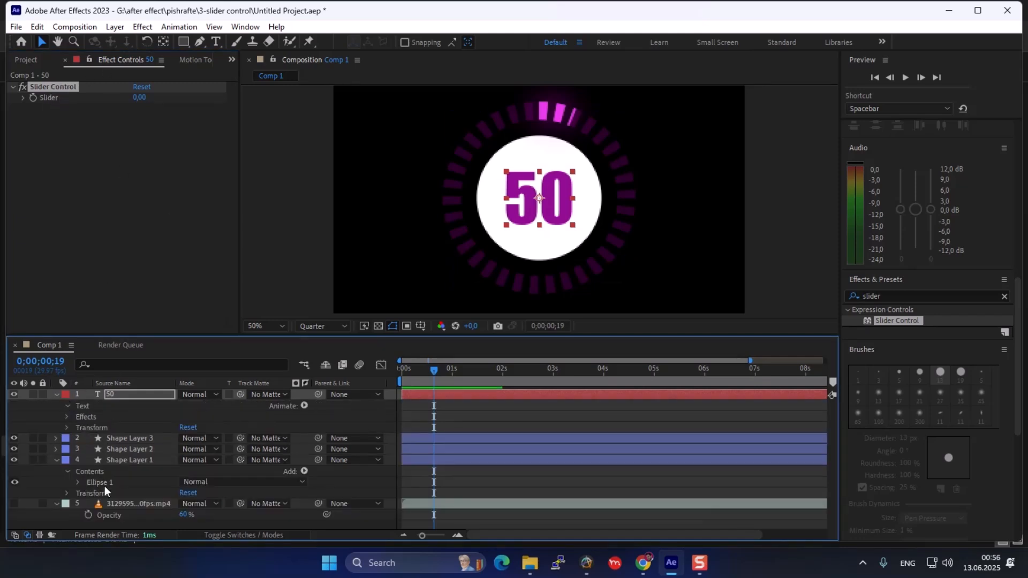
{"action": "left_click", "coordinate": [67, 406]}
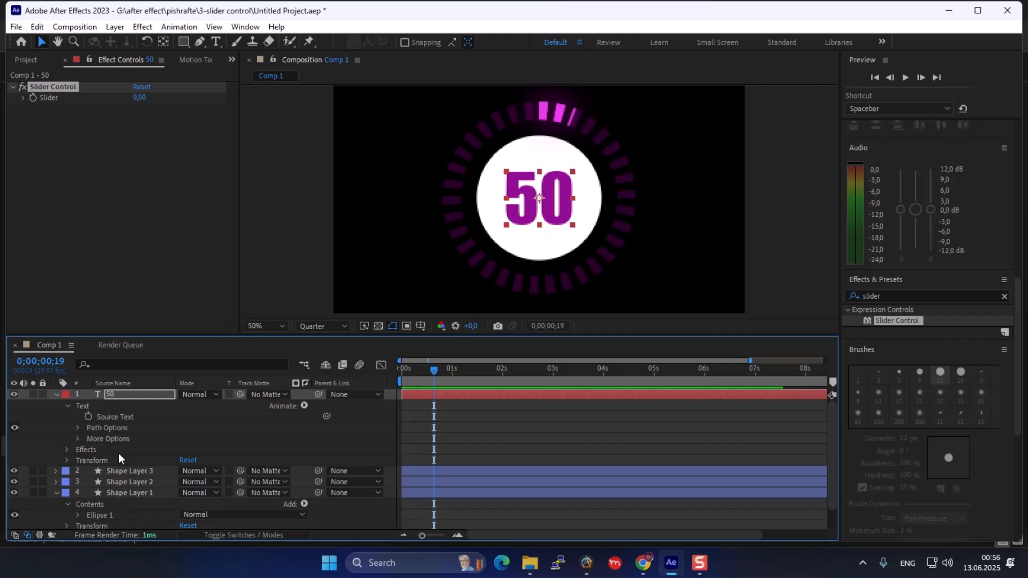
{"action": "left_click", "coordinate": [65, 450]}
{"action": "left_click", "coordinate": [78, 461]}
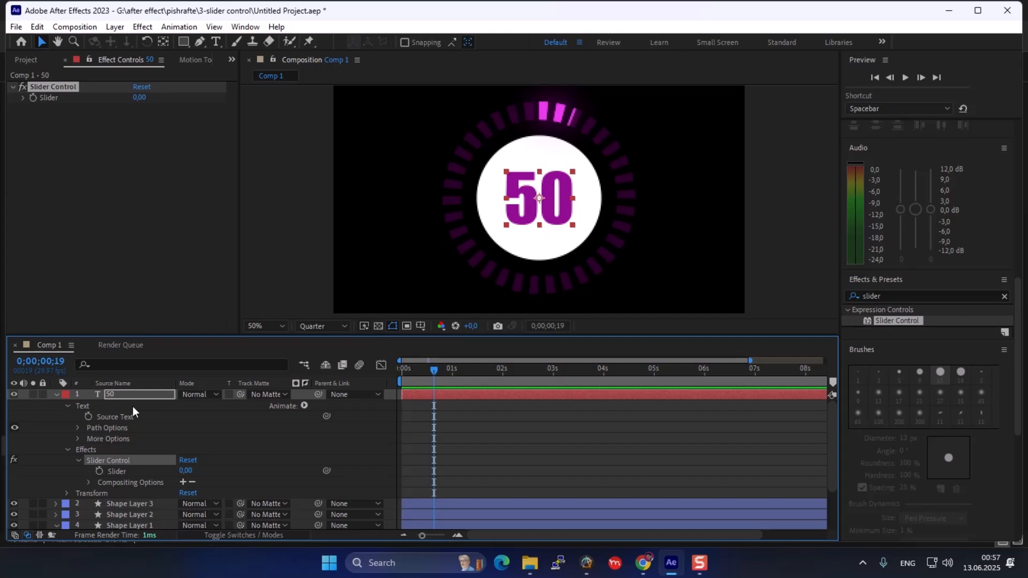
{"action": "left_click", "coordinate": [88, 418], "text": "alt"}
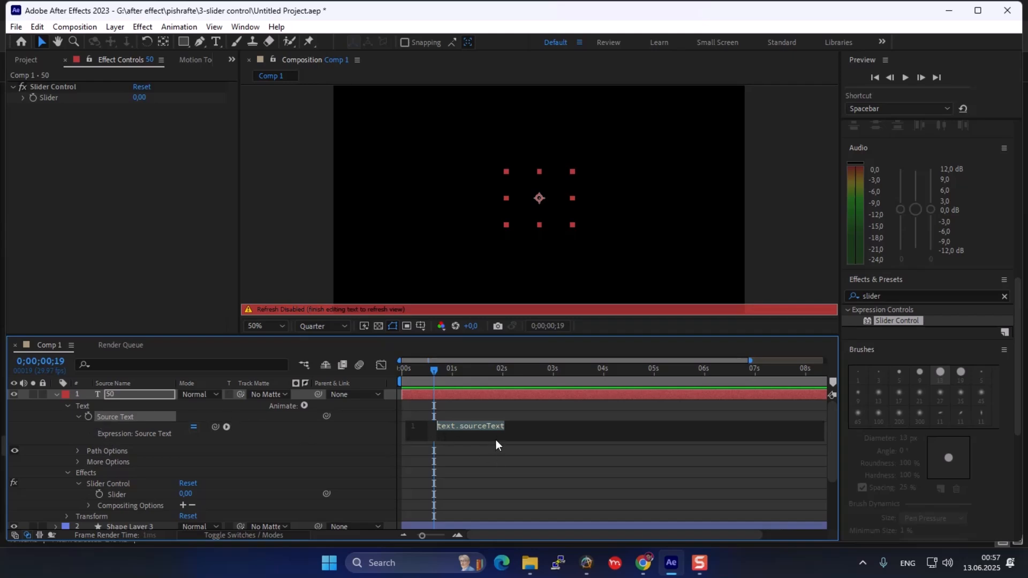
{"action": "left_click", "coordinate": [489, 467]}
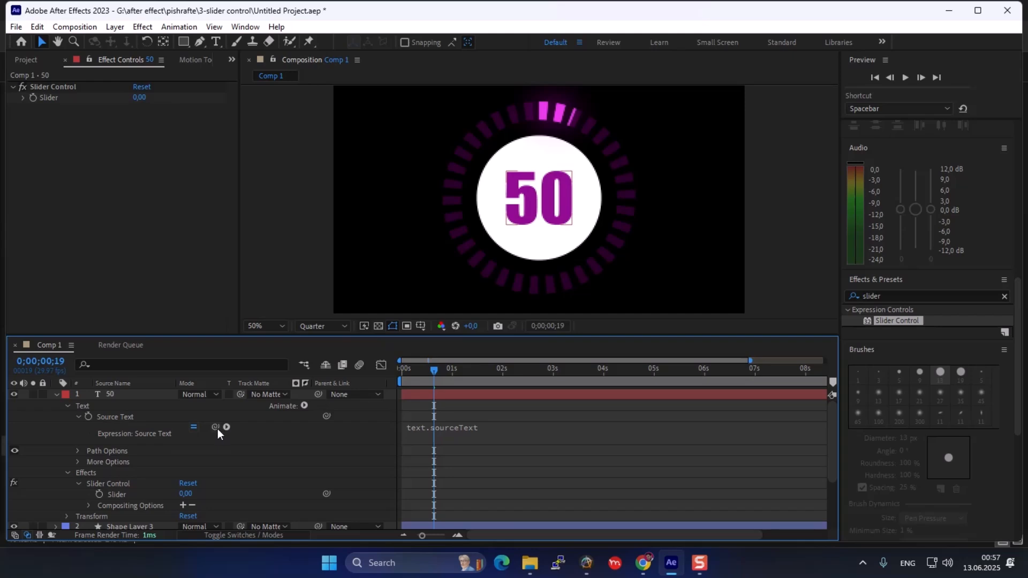
{"action": "scroll", "coordinate": [215, 426], "scroll_direction": "down", "scroll_amount": 1}
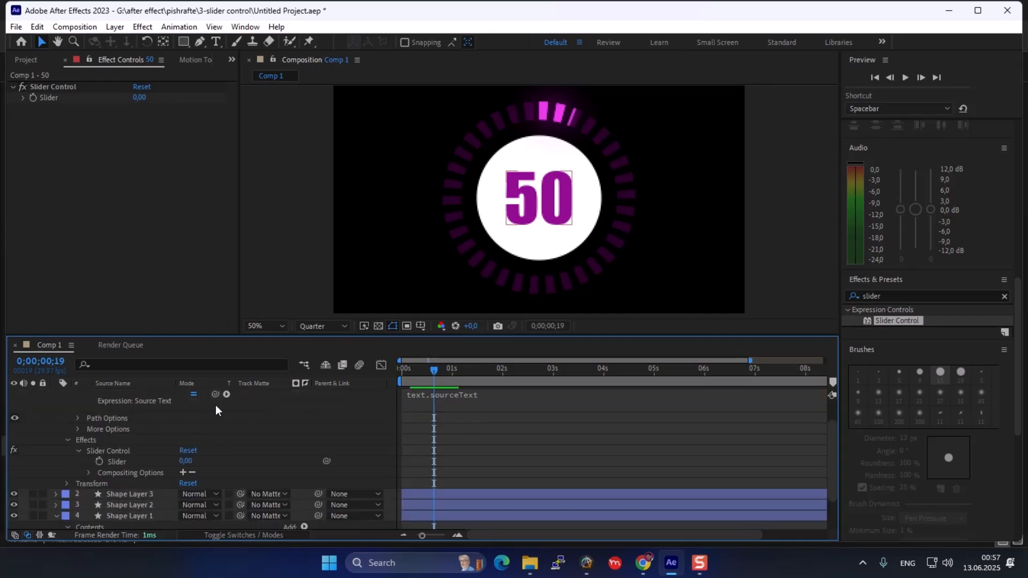
- Link the Source Text expression to the layer's Slider Control slider and append .value to it
{"action": "left_click_drag", "start_coordinate": [215, 396], "coordinate": [111, 462]}
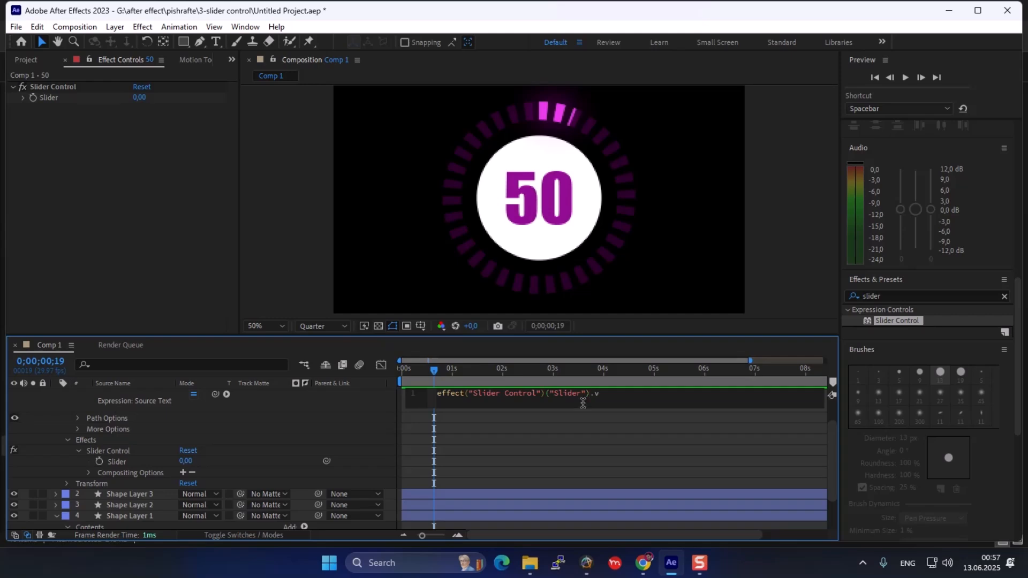
{"action": "type", "text": "li"}
{"action": "type", "text": "u"}
{"action": "key", "text": "BackSpace"}
{"action": "key", "text": "BackSpace"}
{"action": "type", "text": "a"}
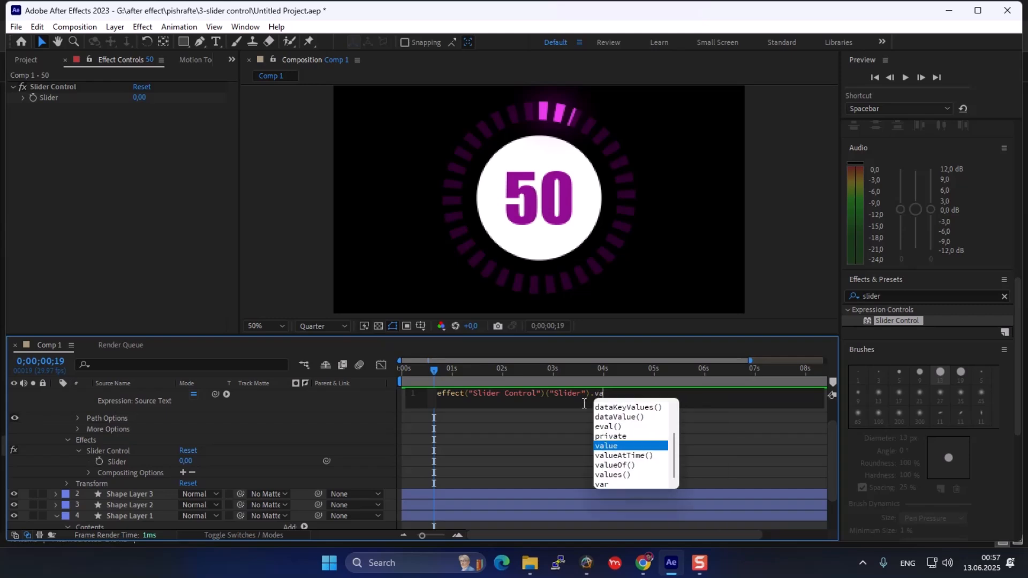
{"action": "type", "text": "l"}
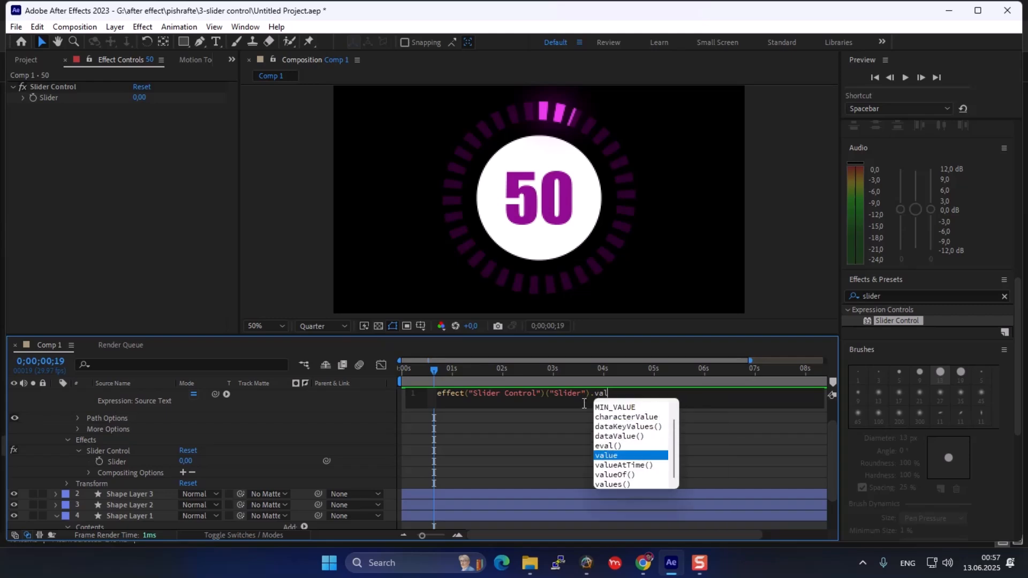
{"action": "left_click", "coordinate": [614, 456]}
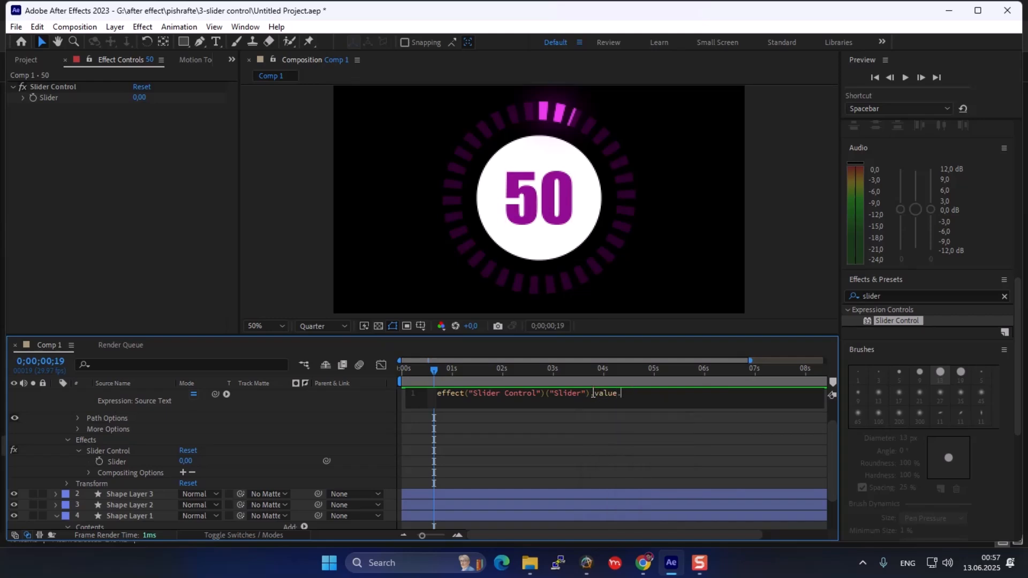
- Append .toFixed(0) to the Source Text expression to round the number to whole digits, and apply it
{"action": "type", "text": ".to"}
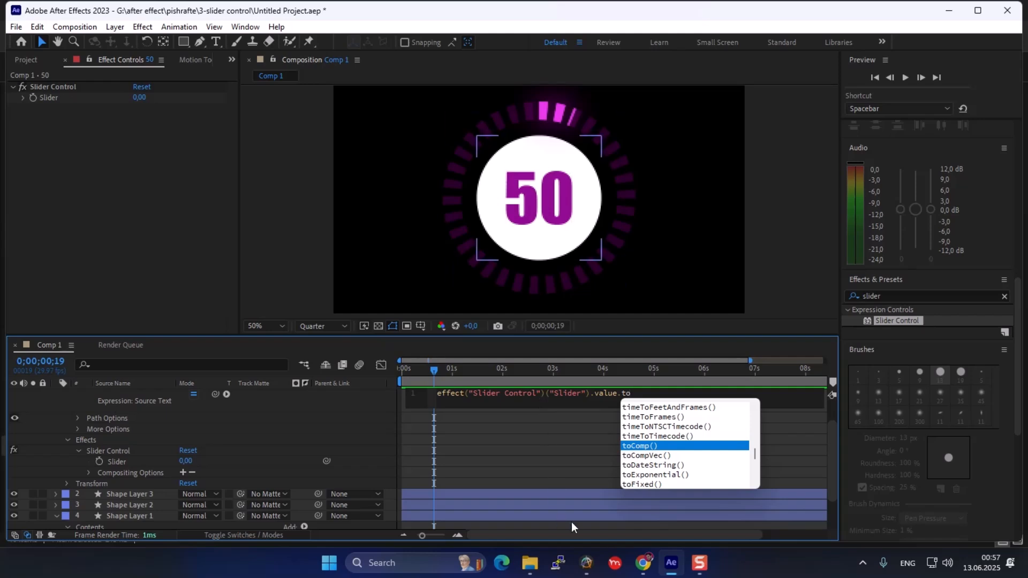
{"action": "double_click", "coordinate": [651, 483]}
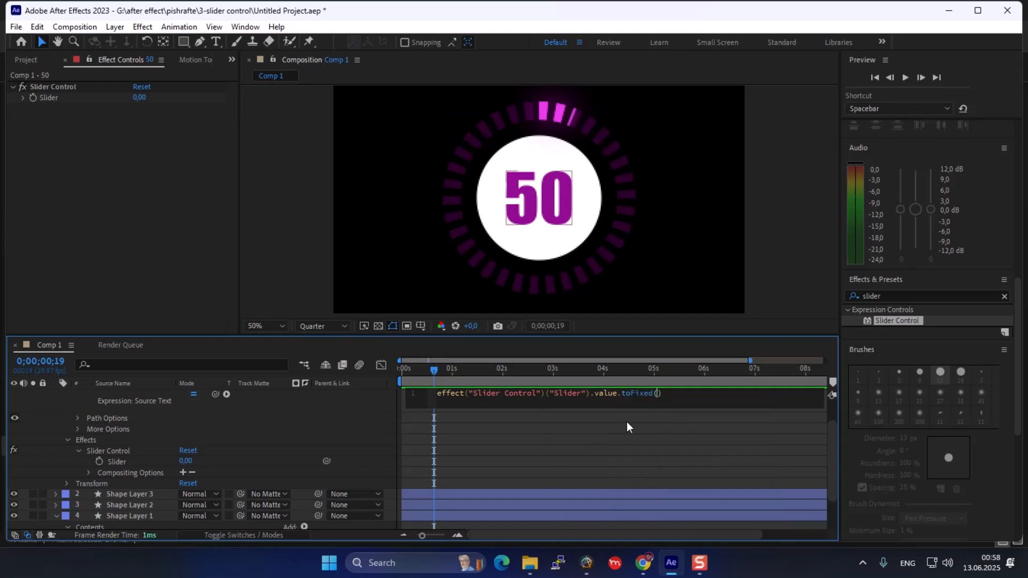
{"action": "type", "text": "0"}
{"action": "left_click", "coordinate": [535, 453]}
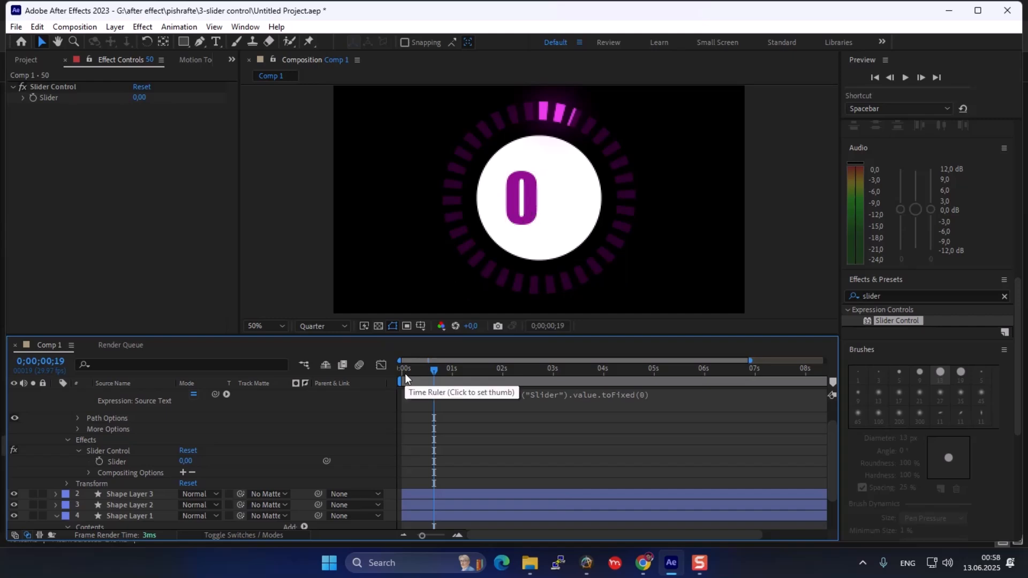
- Set the text layer's Slider to 99 at 0;00;00;00 and keyframe it there
{"action": "scroll", "coordinate": [222, 423], "scroll_direction": "up", "scroll_amount": 3}
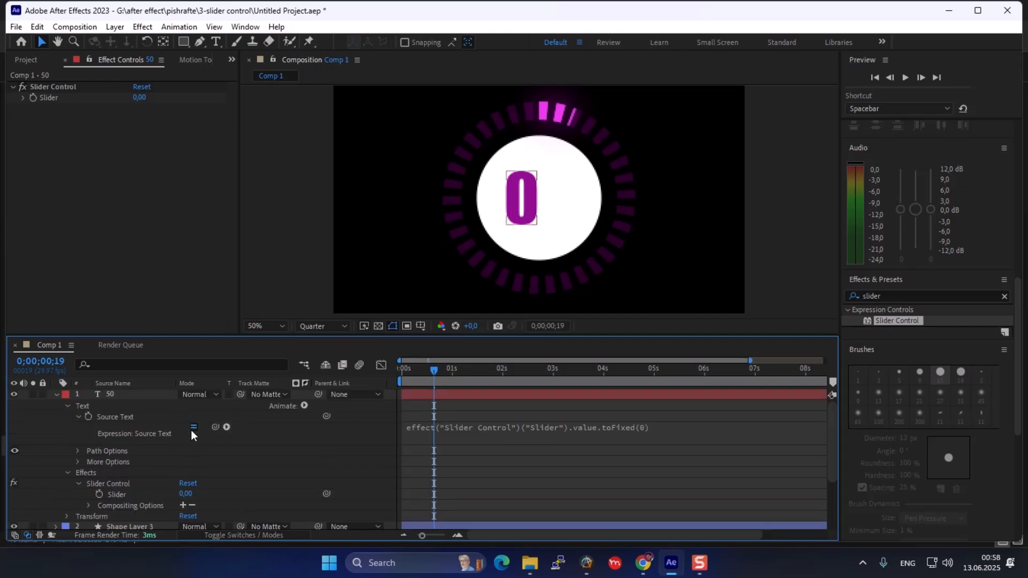
{"action": "left_click", "coordinate": [56, 394]}
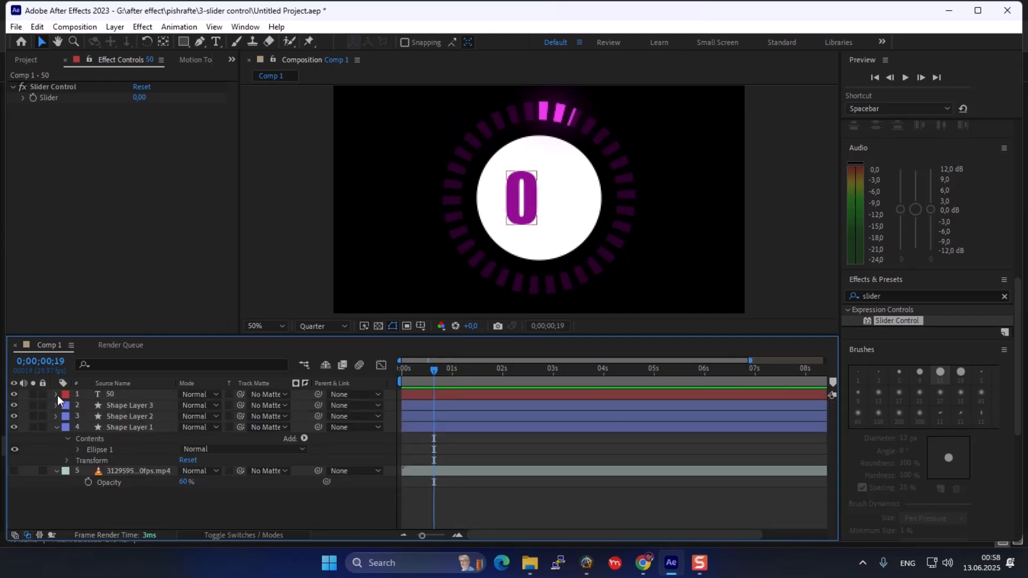
{"action": "left_click", "coordinate": [56, 394]}
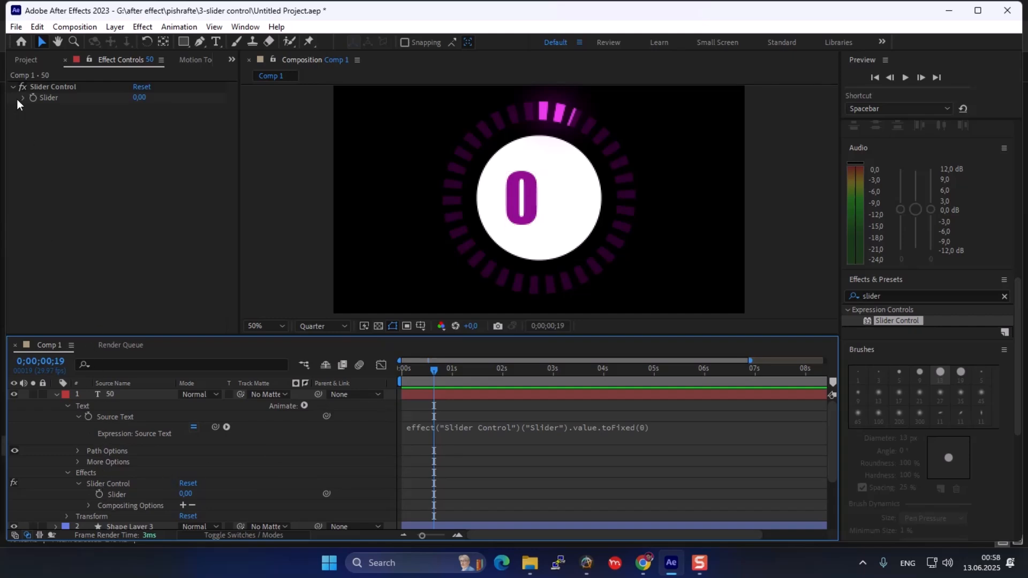
{"action": "left_click", "coordinate": [400, 370]}
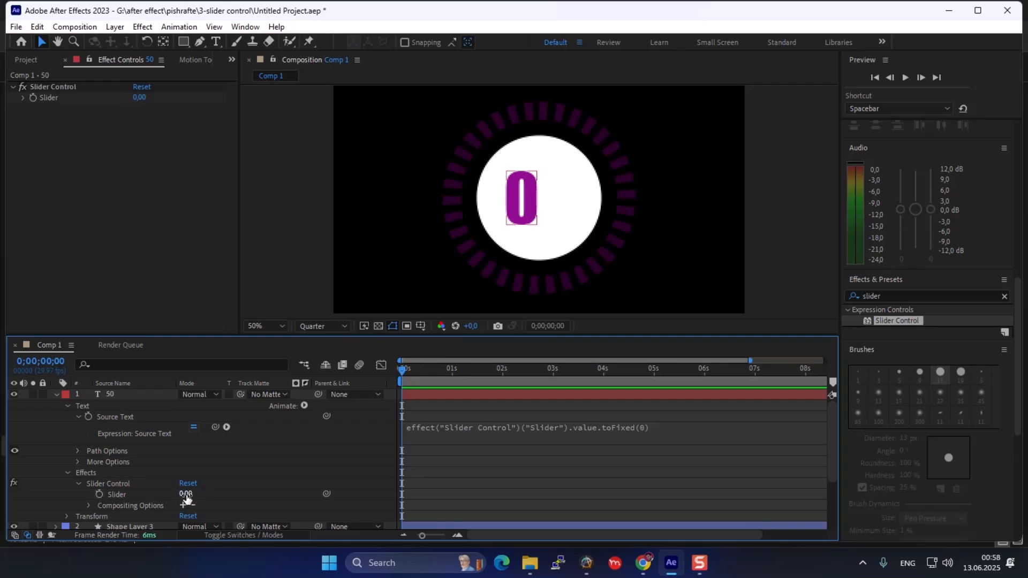
{"action": "left_click_drag", "start_coordinate": [188, 498], "coordinate": [253, 501]}
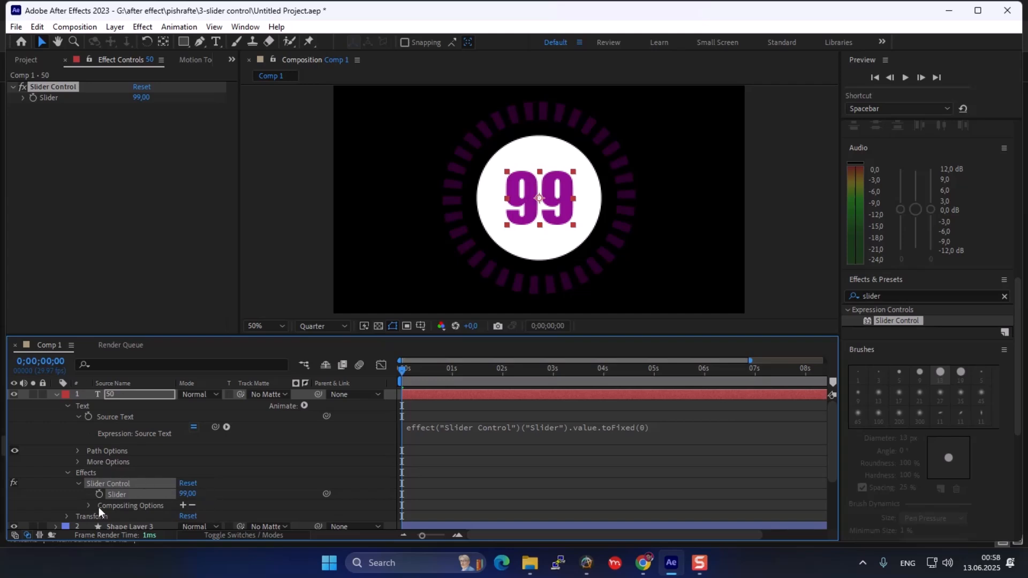
{"action": "left_click", "coordinate": [101, 493]}
- Keyframe the Slider at 0 at the composition's end, 0;00;10;03
{"action": "left_click_drag", "start_coordinate": [718, 371], "coordinate": [891, 393]}
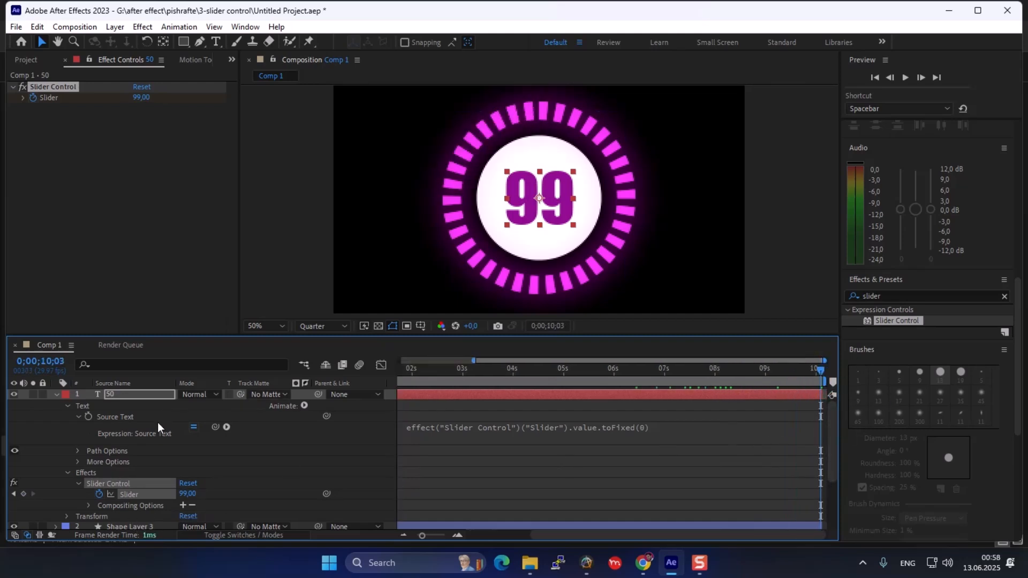
{"action": "left_click", "coordinate": [187, 494]}
{"action": "type", "text": "0"}
{"action": "key", "text": "Return"}
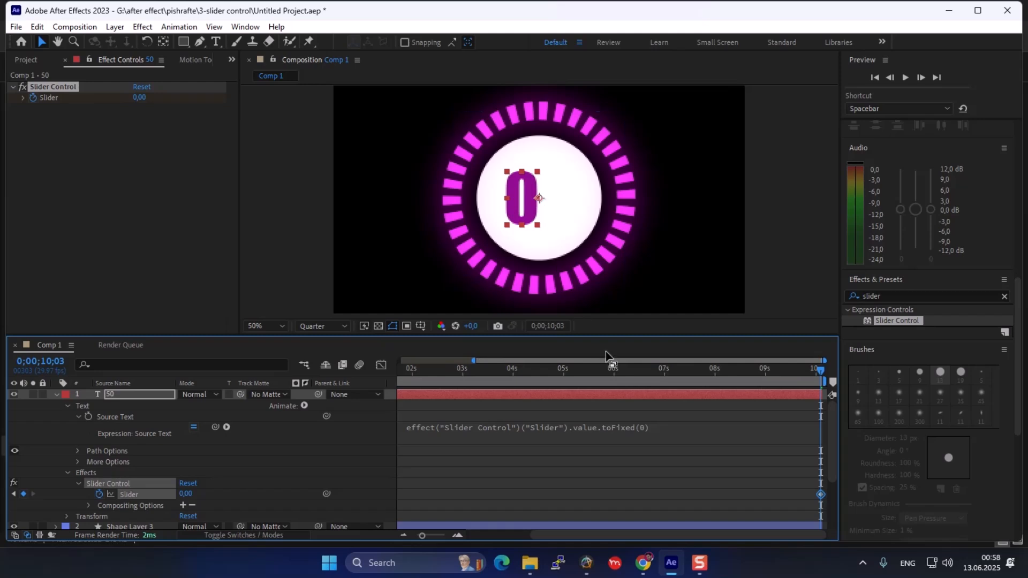
- Add a Position keyframe to the text layer at 0;00;09;03, the last frame showing the two-digit 10
{"action": "left_click_drag", "start_coordinate": [649, 373], "coordinate": [770, 403]}
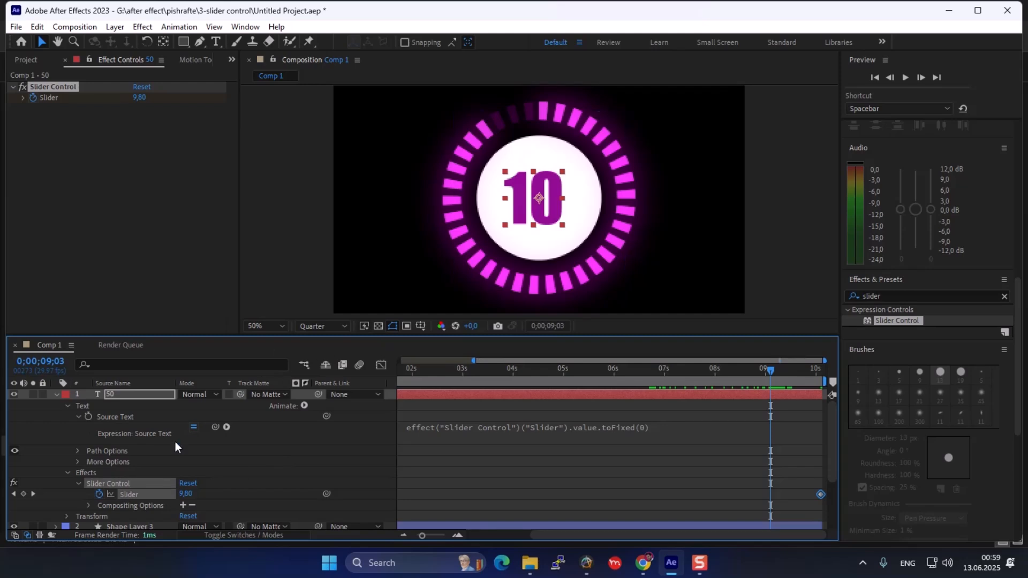
{"action": "left_click", "coordinate": [129, 393]}
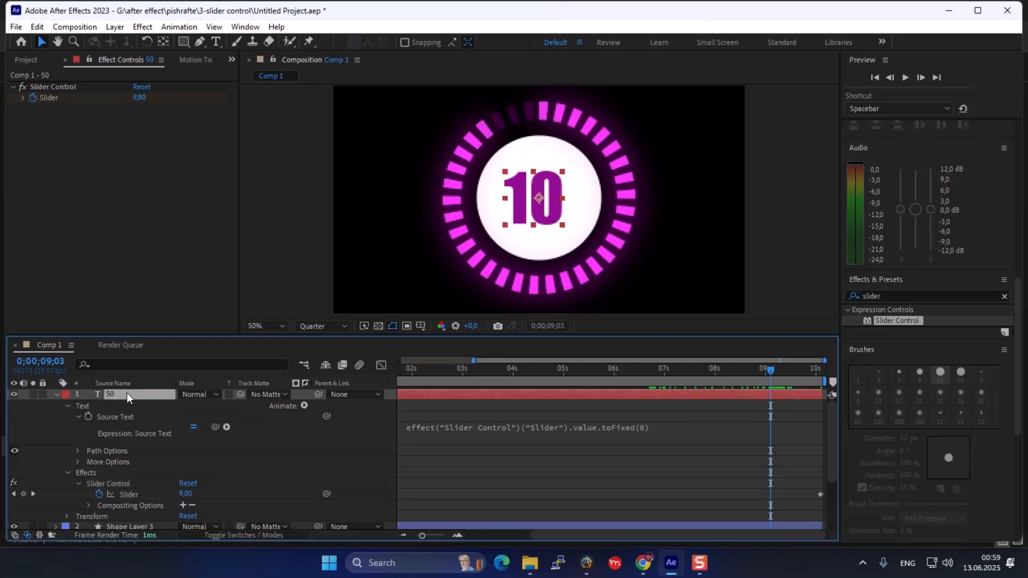
{"action": "key", "text": "p"}
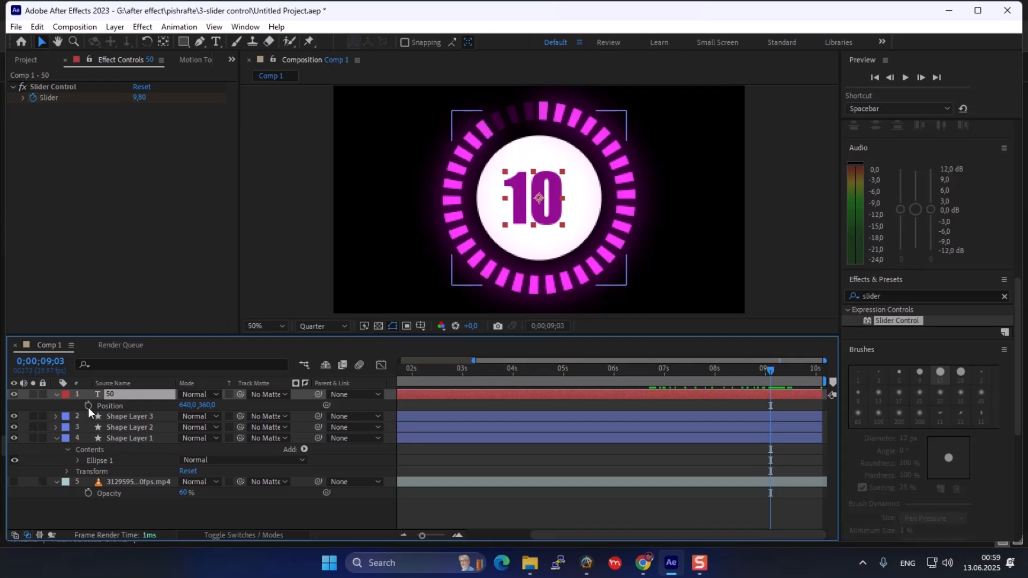
{"action": "left_click", "coordinate": [89, 406]}
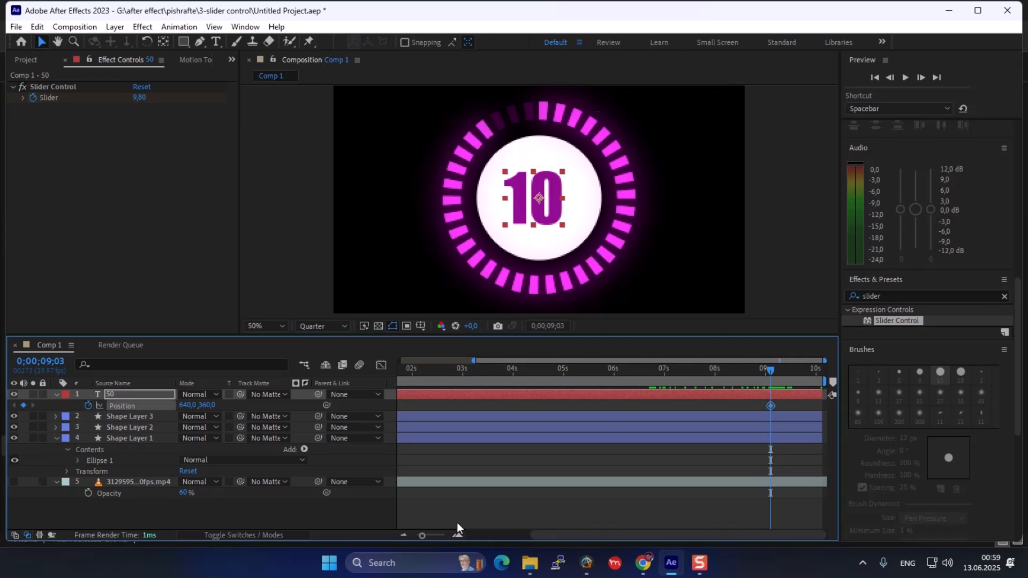
- At 0;00;09;05, centre the text layer's anchor point on the digit 9 and align it to the composition's horizontal centre
{"action": "left_click_drag", "start_coordinate": [773, 370], "coordinate": [775, 371]}
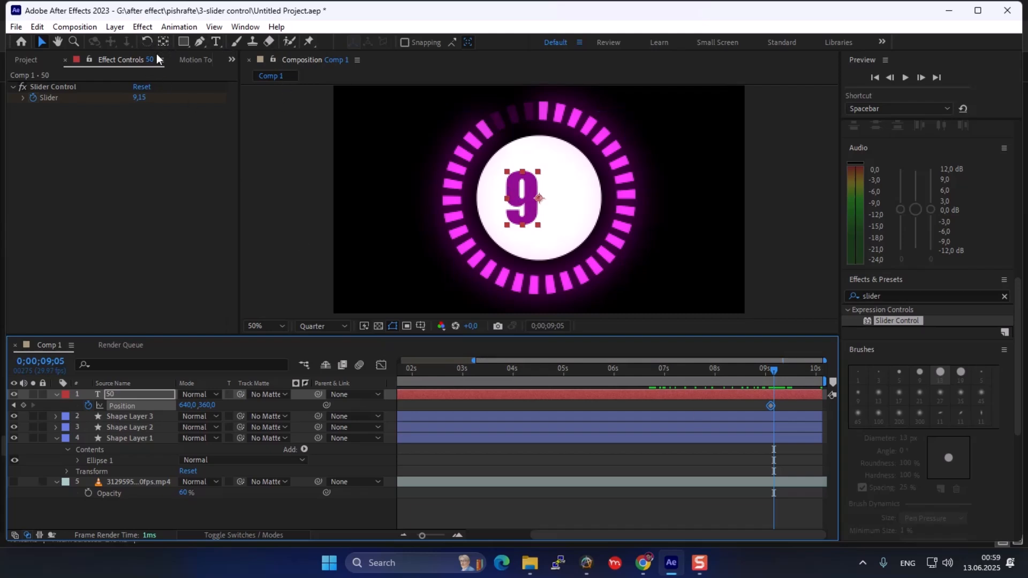
{"action": "left_click", "coordinate": [194, 60]}
{"action": "left_click", "coordinate": [43, 177]}
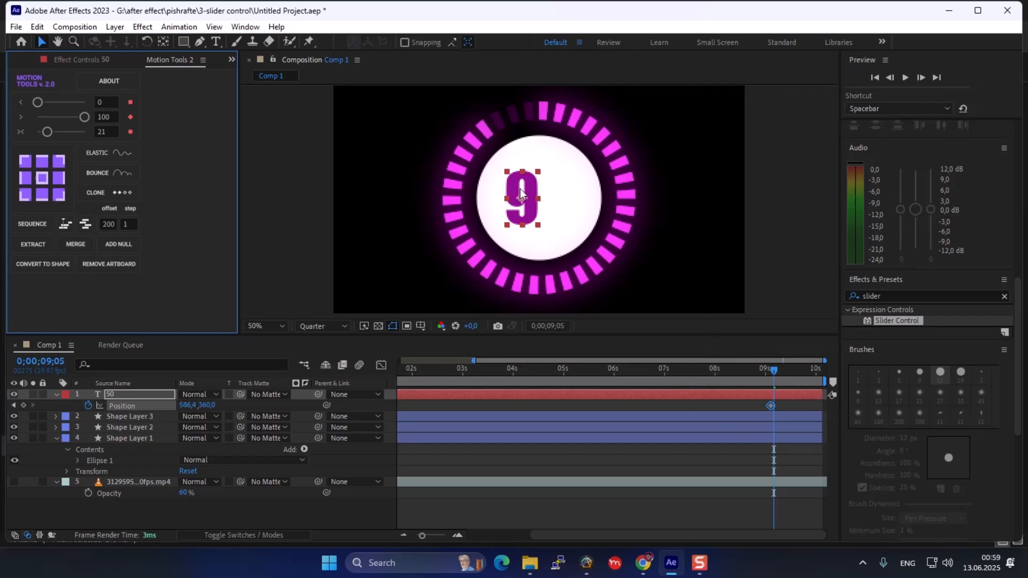
{"action": "scroll", "coordinate": [1013, 257], "scroll_direction": "up", "scroll_amount": 8}
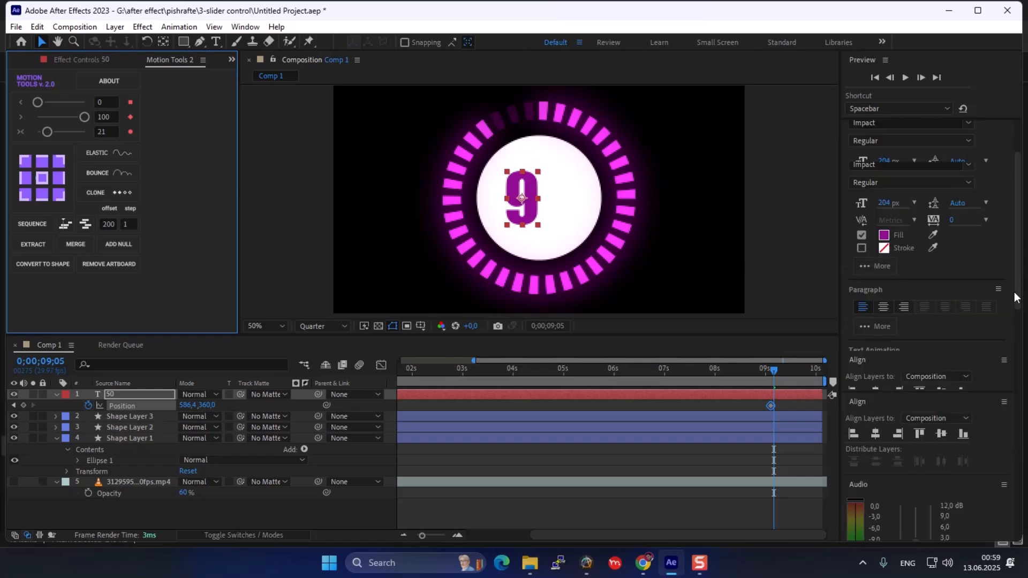
{"action": "scroll", "coordinate": [1001, 316], "scroll_direction": "down", "scroll_amount": 10}
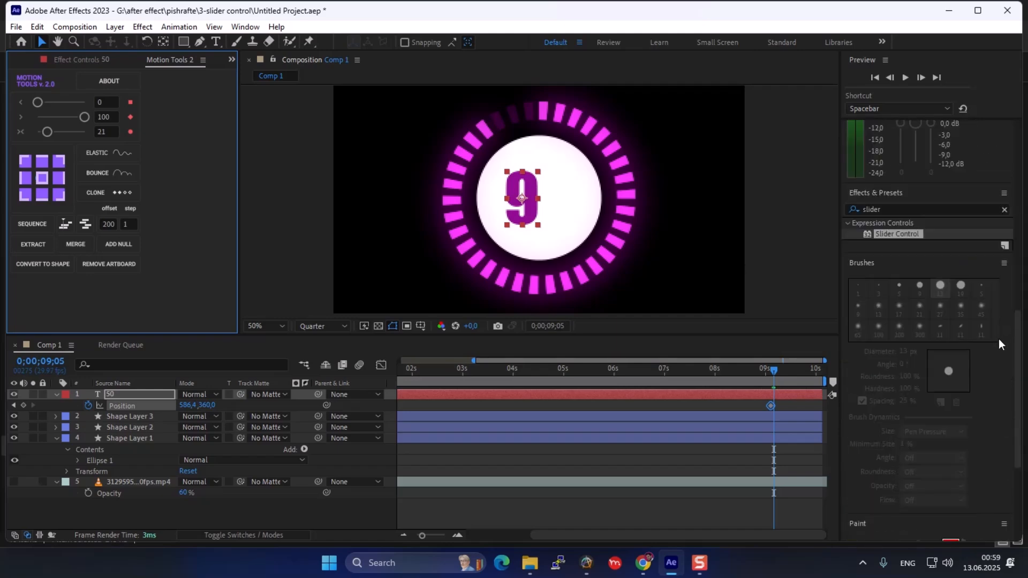
{"action": "scroll", "coordinate": [995, 372], "scroll_direction": "up", "scroll_amount": 4}
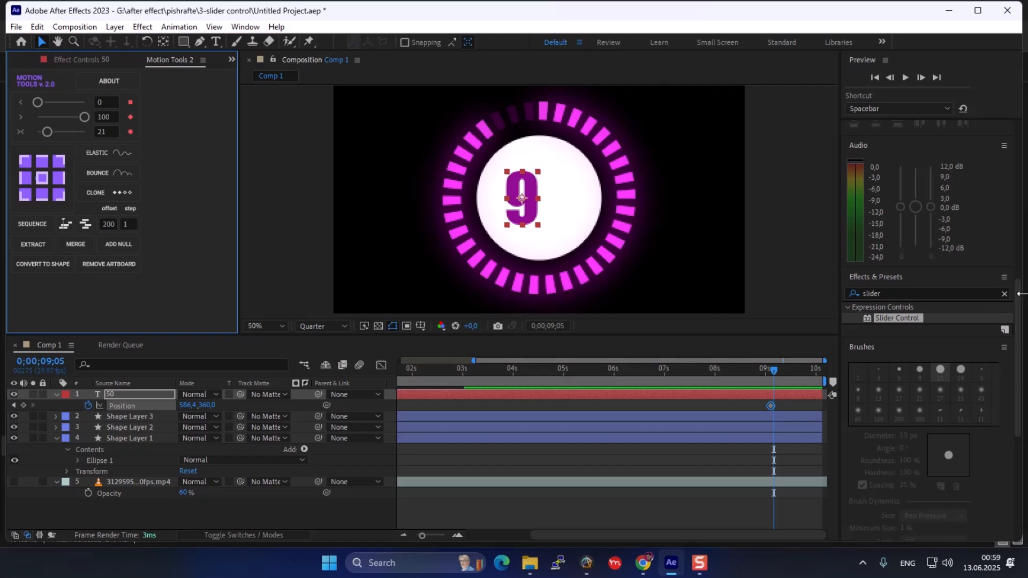
{"action": "left_click_drag", "start_coordinate": [1022, 295], "coordinate": [1023, 143]}
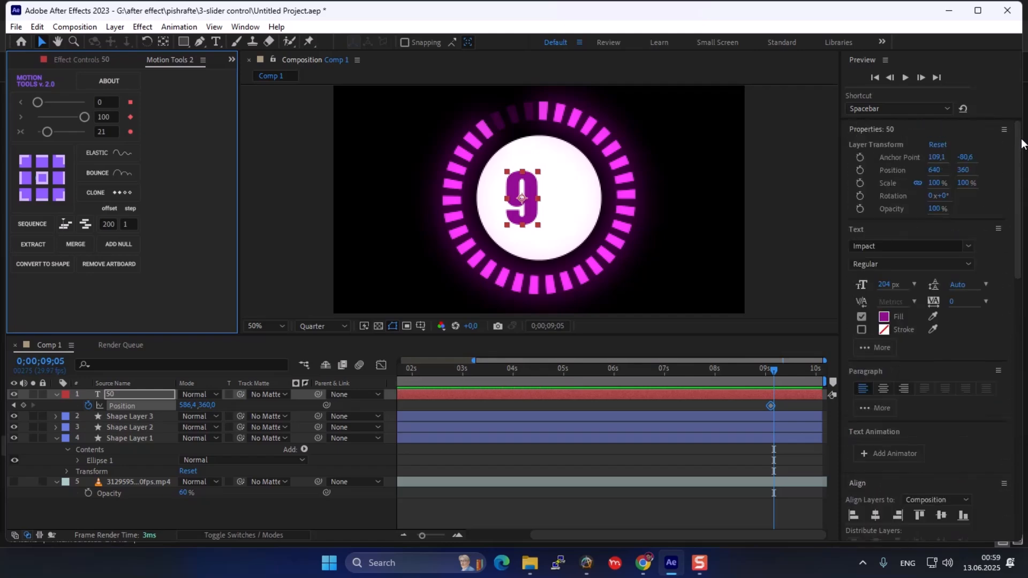
{"action": "left_click", "coordinate": [876, 517]}
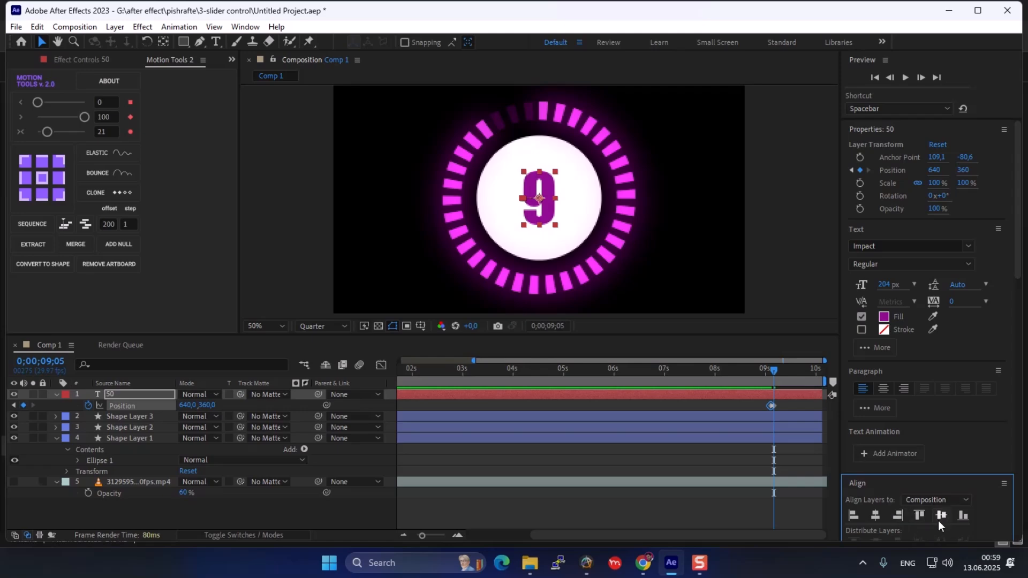
- Move the second Position keyframe to 0;00;09;04, directly one frame after the first
{"action": "mouse_move", "coordinate": [770, 368]}
{"action": "left_mouse_down"}
{"action": "mouse_move", "coordinate": [751, 371]}
{"action": "mouse_move", "coordinate": [770, 370]}
{"action": "left_mouse_up"}
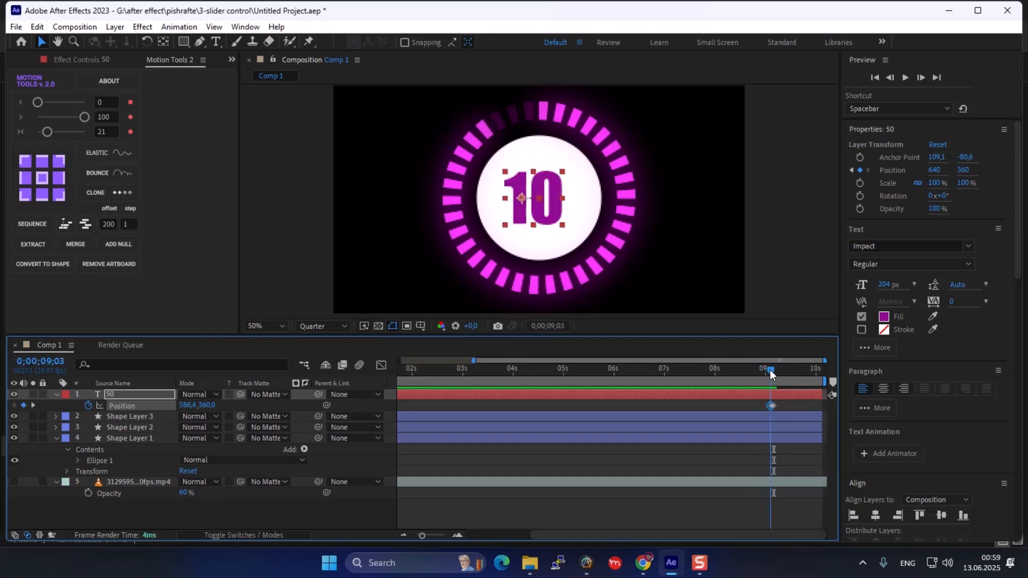
{"action": "left_click", "coordinate": [457, 533]}
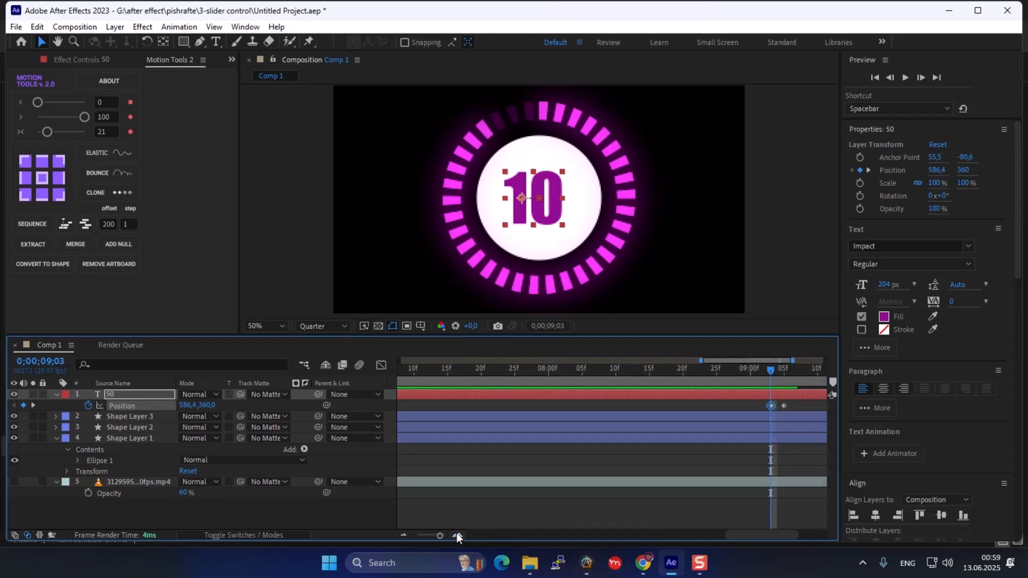
{"action": "scroll", "coordinate": [783, 536], "scroll_direction": "right", "scroll_amount": 3}
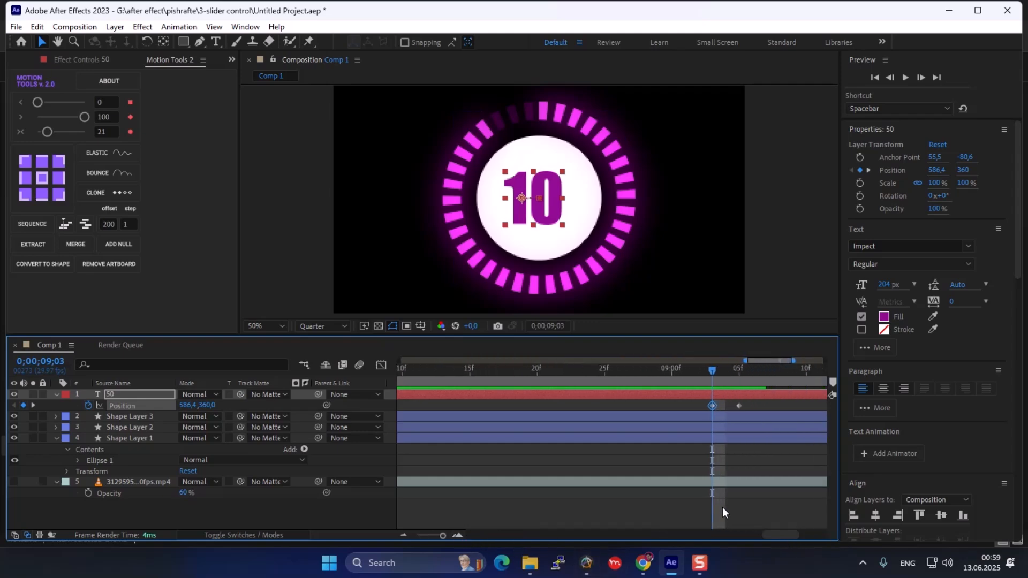
{"action": "mouse_move", "coordinate": [725, 374]}
{"action": "left_mouse_down"}
{"action": "mouse_move", "coordinate": [738, 371]}
{"action": "mouse_move", "coordinate": [719, 365]}
{"action": "left_mouse_up"}
{"action": "left_click", "coordinate": [717, 368]}
{"action": "left_click_drag", "start_coordinate": [741, 405], "coordinate": [725, 403]}
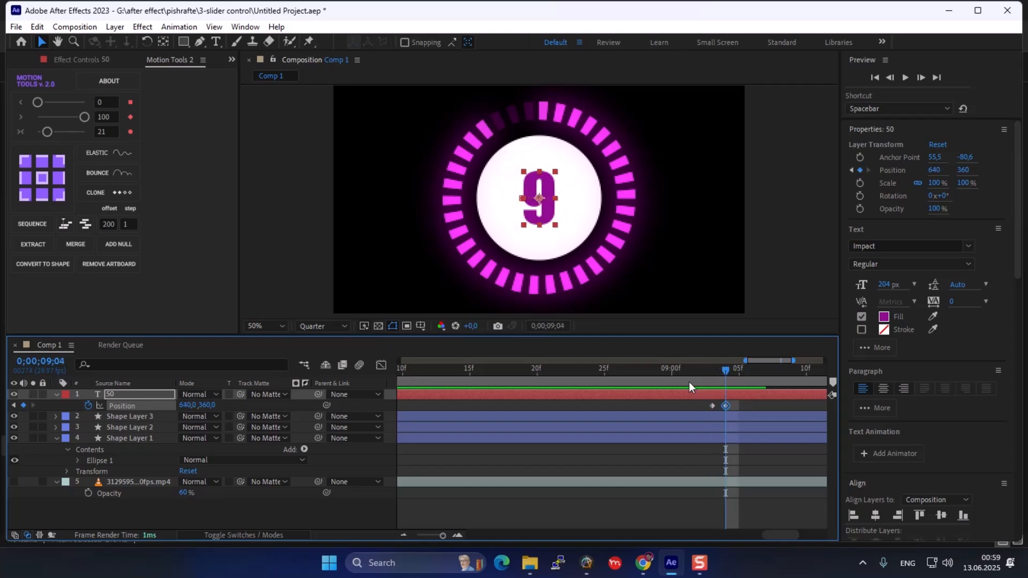
- Preview the countdown around the Position keyframes and from the start of the composition
{"action": "left_click", "coordinate": [680, 371]}
{"action": "key", "text": "space"}
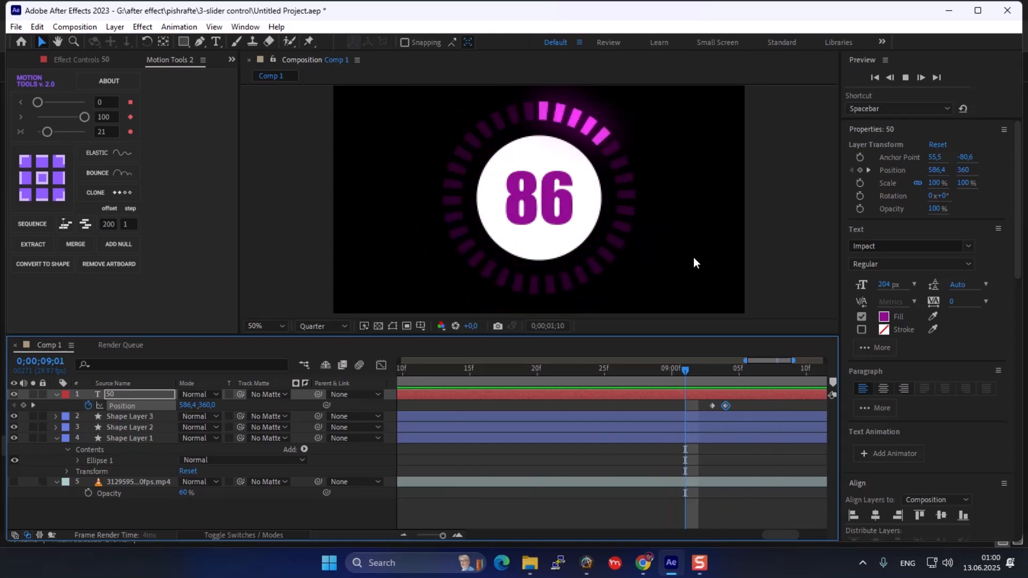
{"action": "key", "text": "space"}
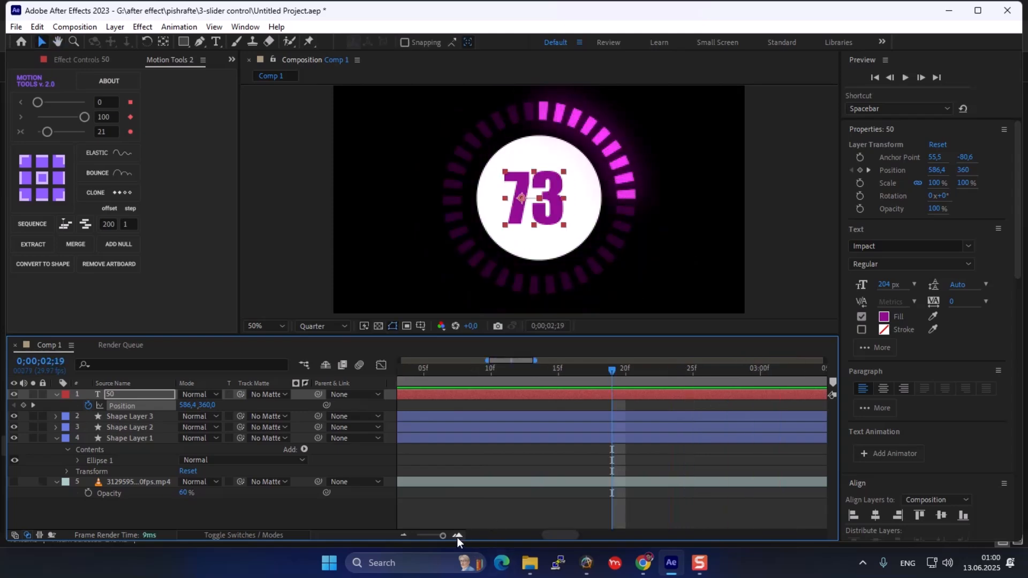
{"action": "left_click", "coordinate": [405, 534]}
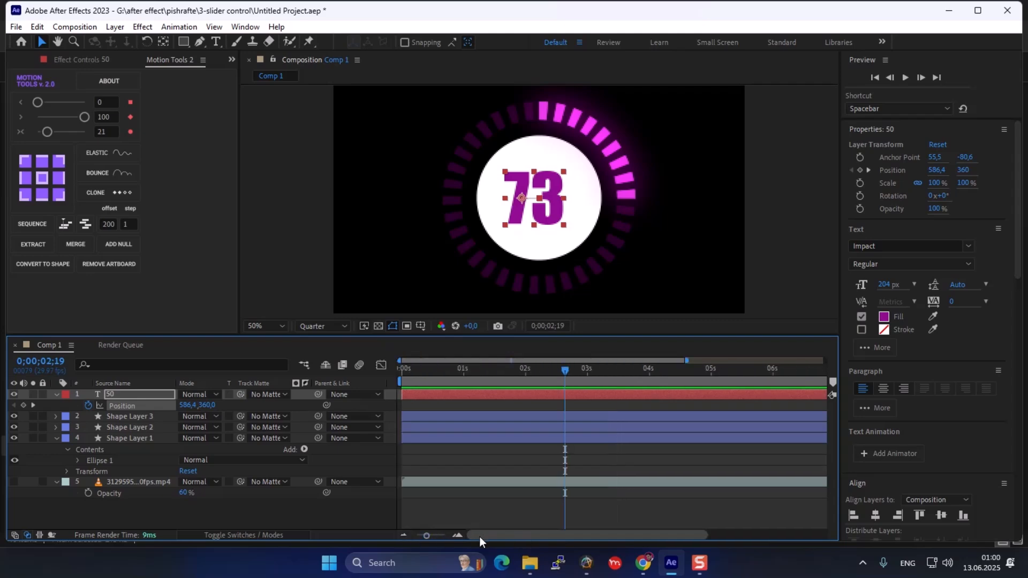
{"action": "left_click", "coordinate": [400, 369]}
{"action": "key", "text": "space"}
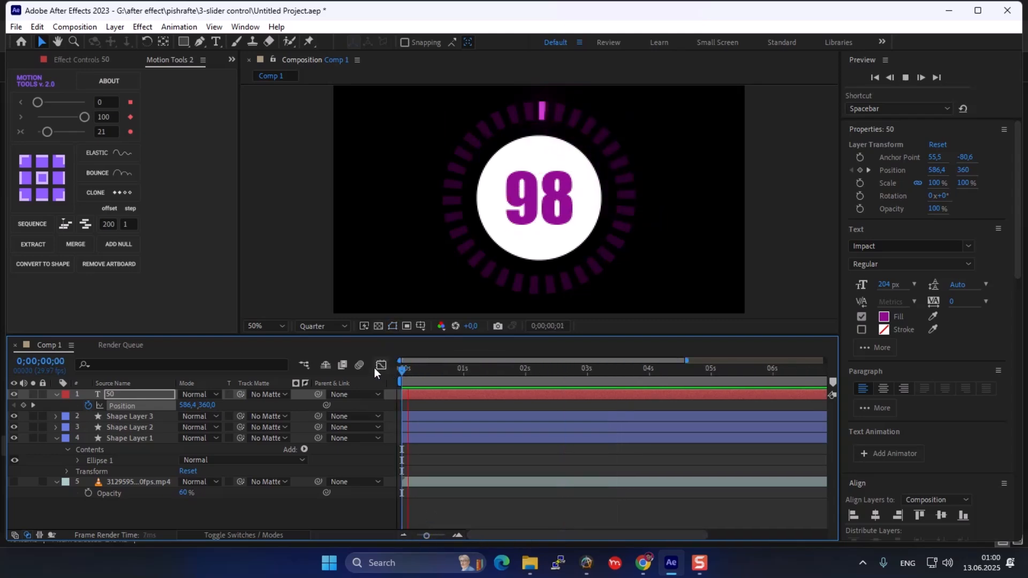
{"action": "left_click", "coordinate": [402, 370]}
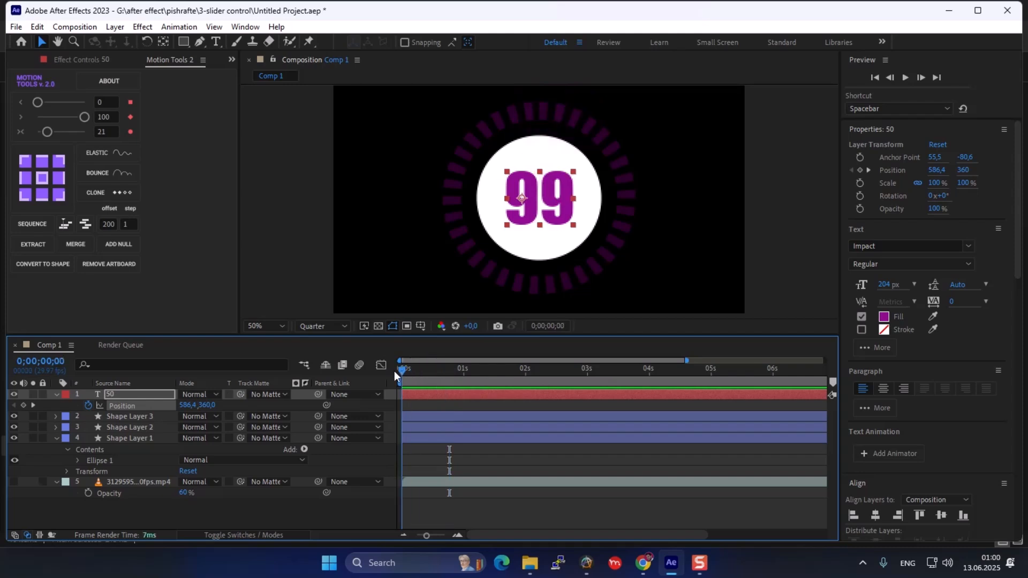